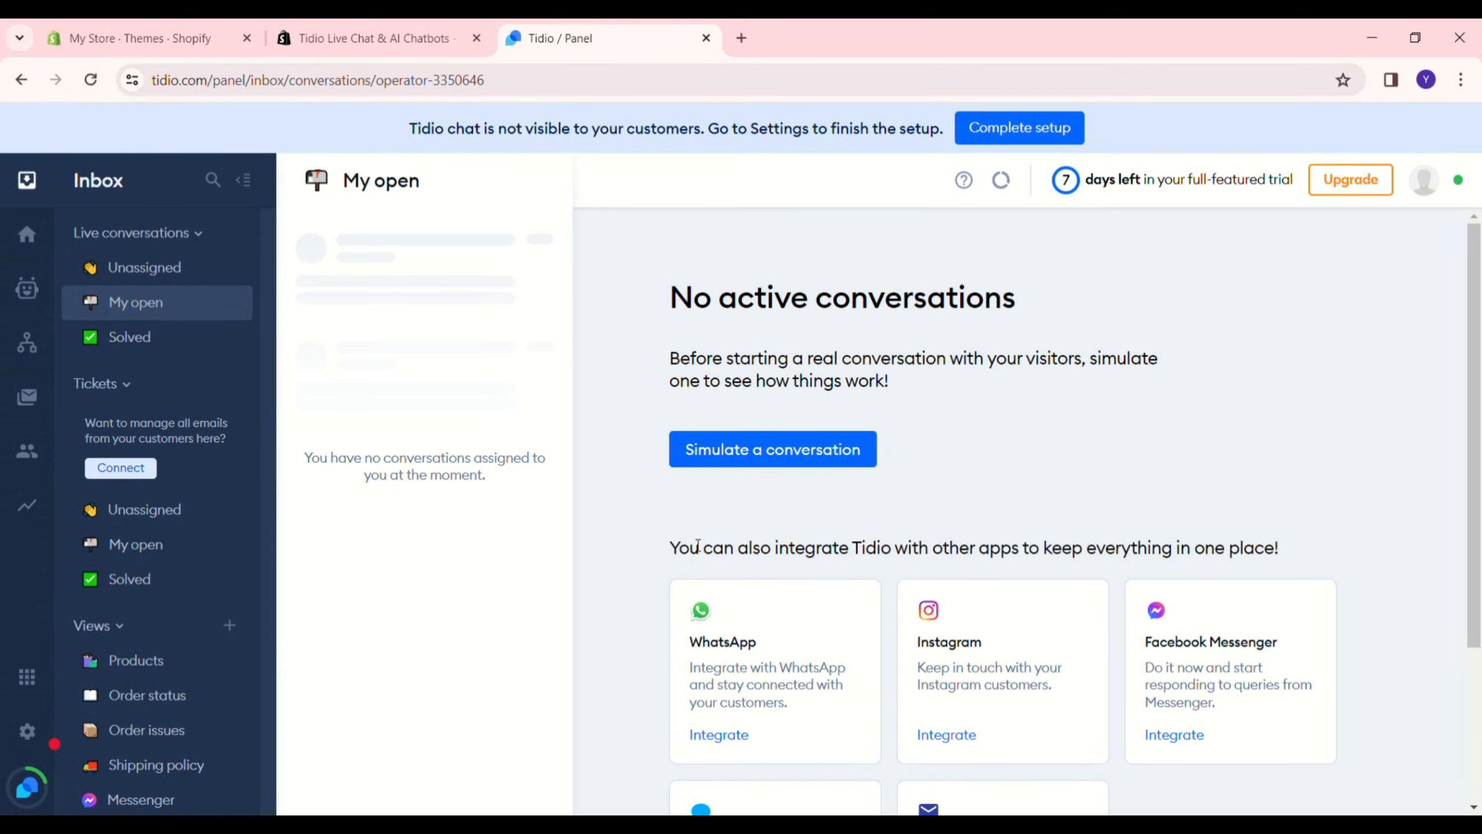
scroll(697, 546, down, 3)
click(710, 517)
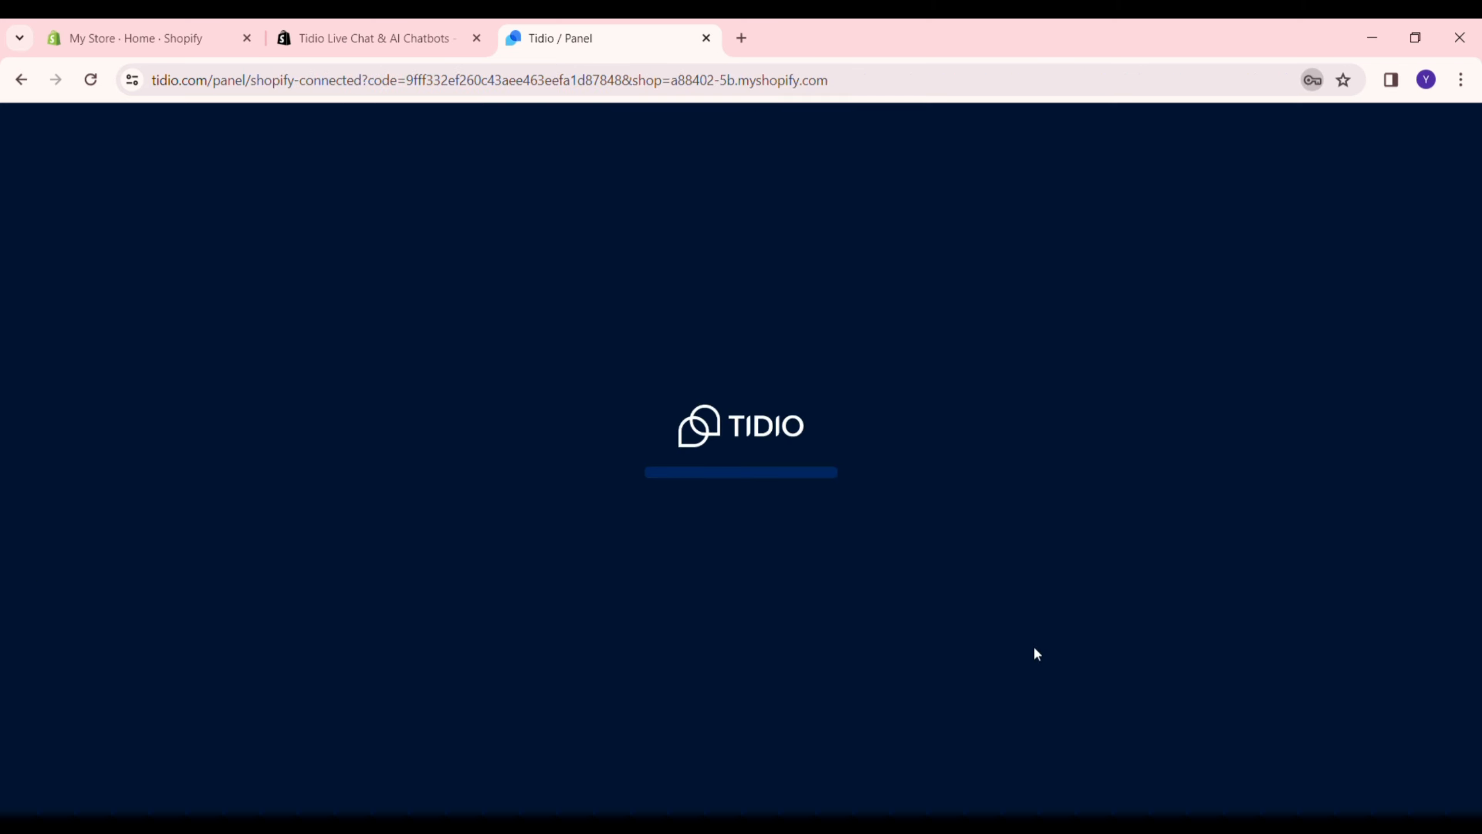
click(455, 419)
text(hA)
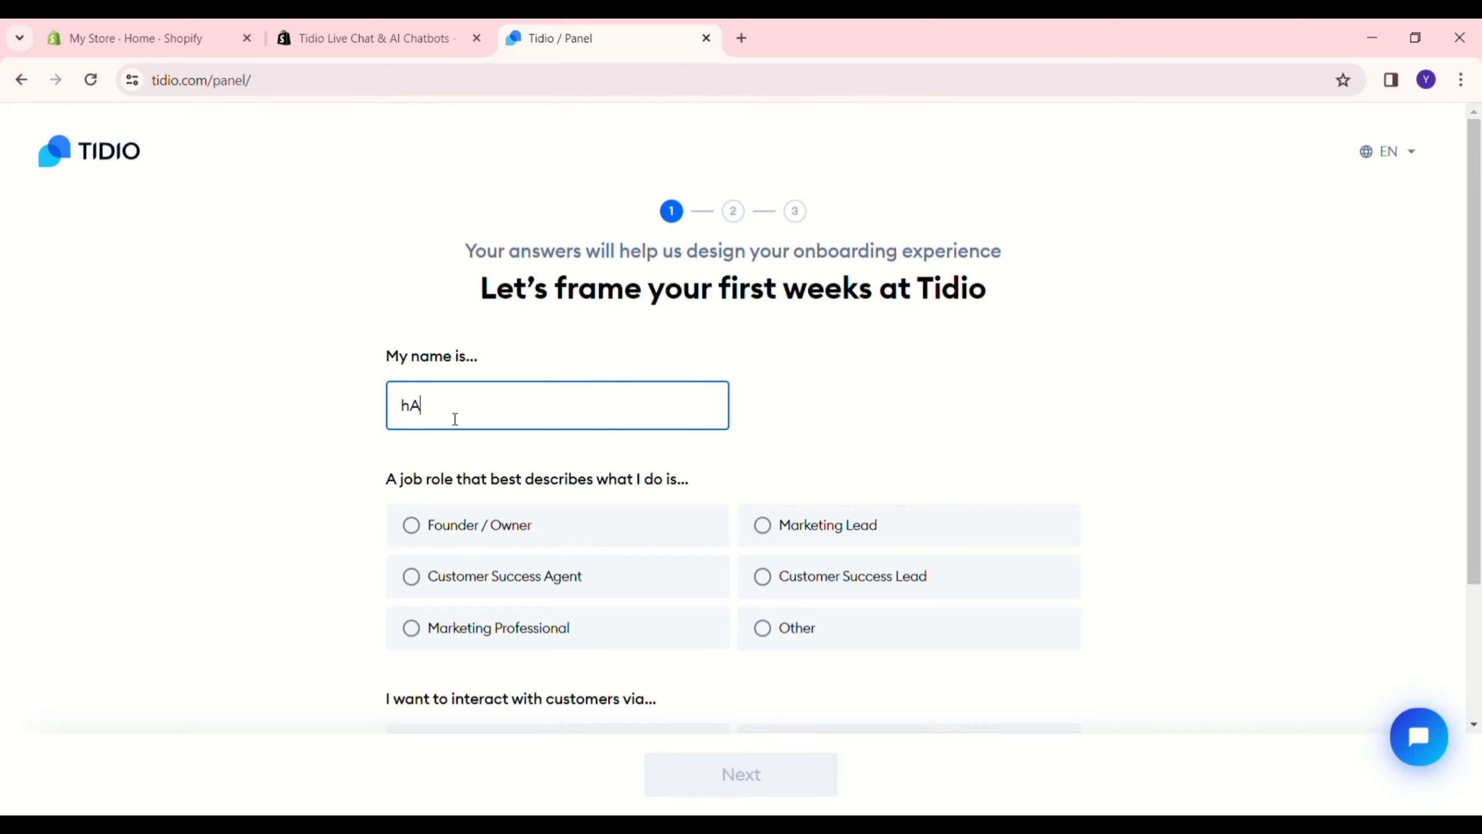
key(BackSpace)
key(BackSpace)
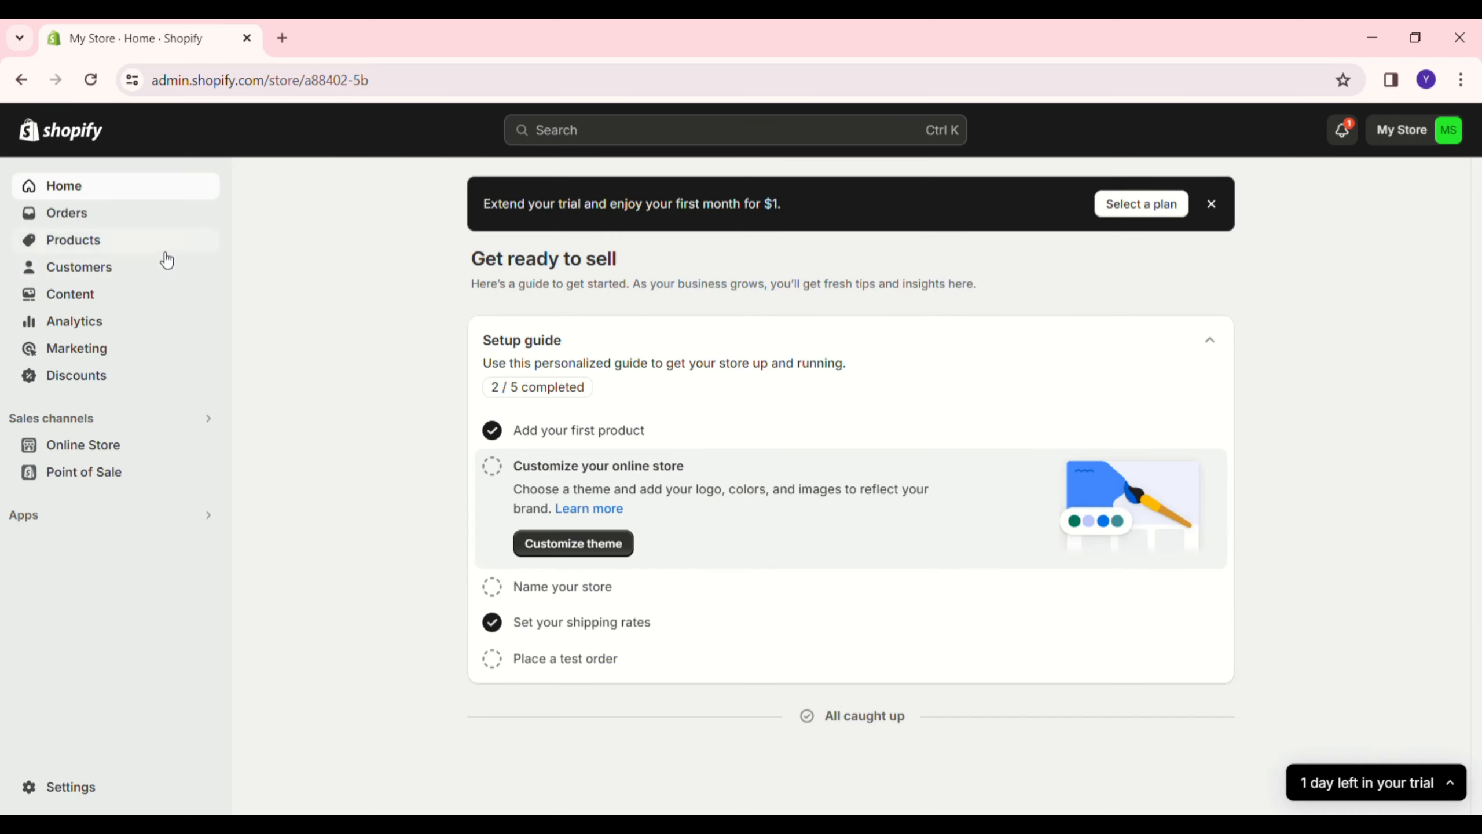
Open the Shopify App Store from the admin's recommended apps and search it for "chatbot".
click(25, 522)
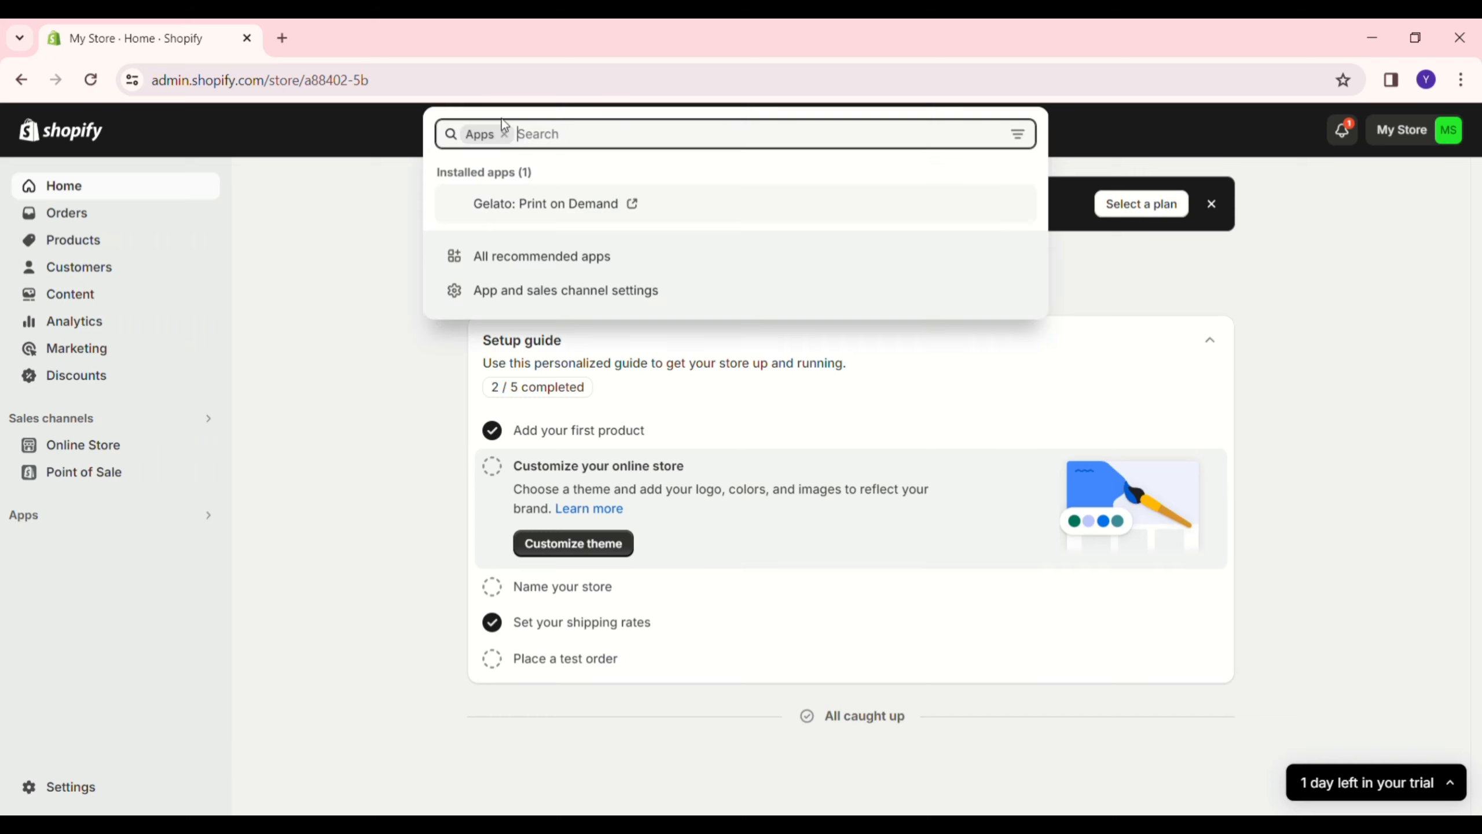
click(493, 268)
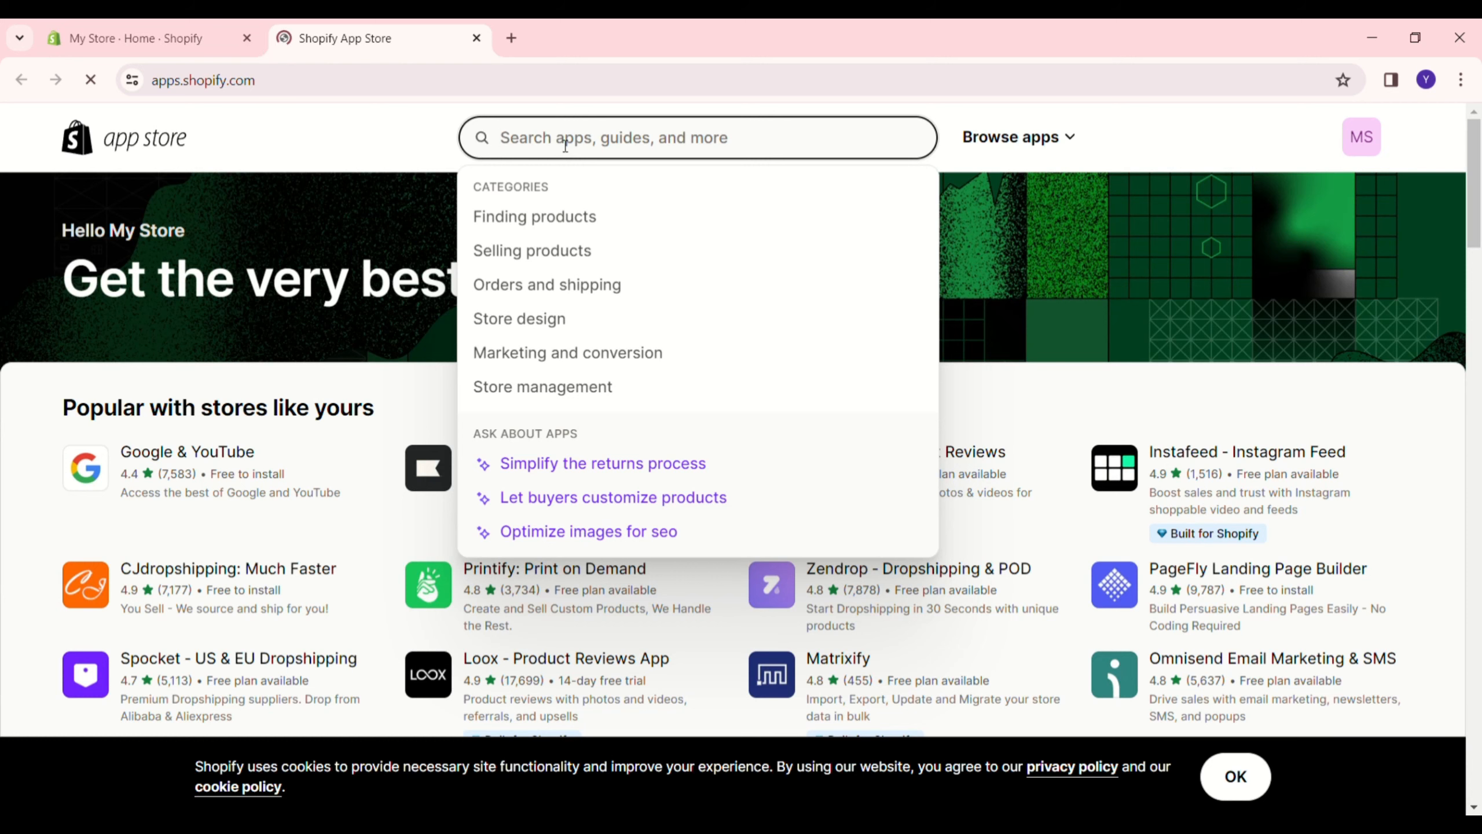
text(chatbot)
key(Return)
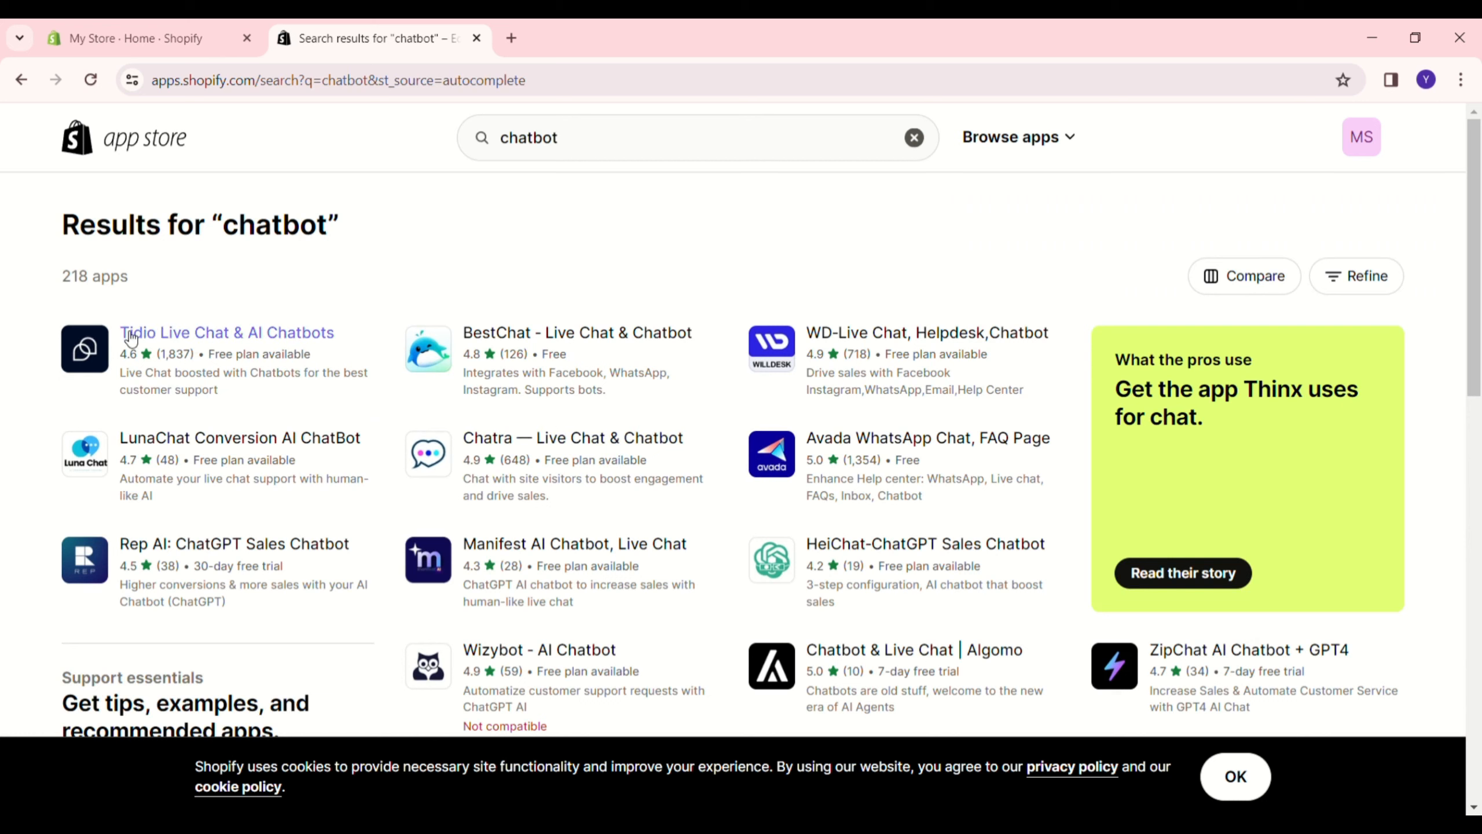
Install the Tidio Live Chat & AI Chatbots app on the store and approve its requested data access.
click(178, 346)
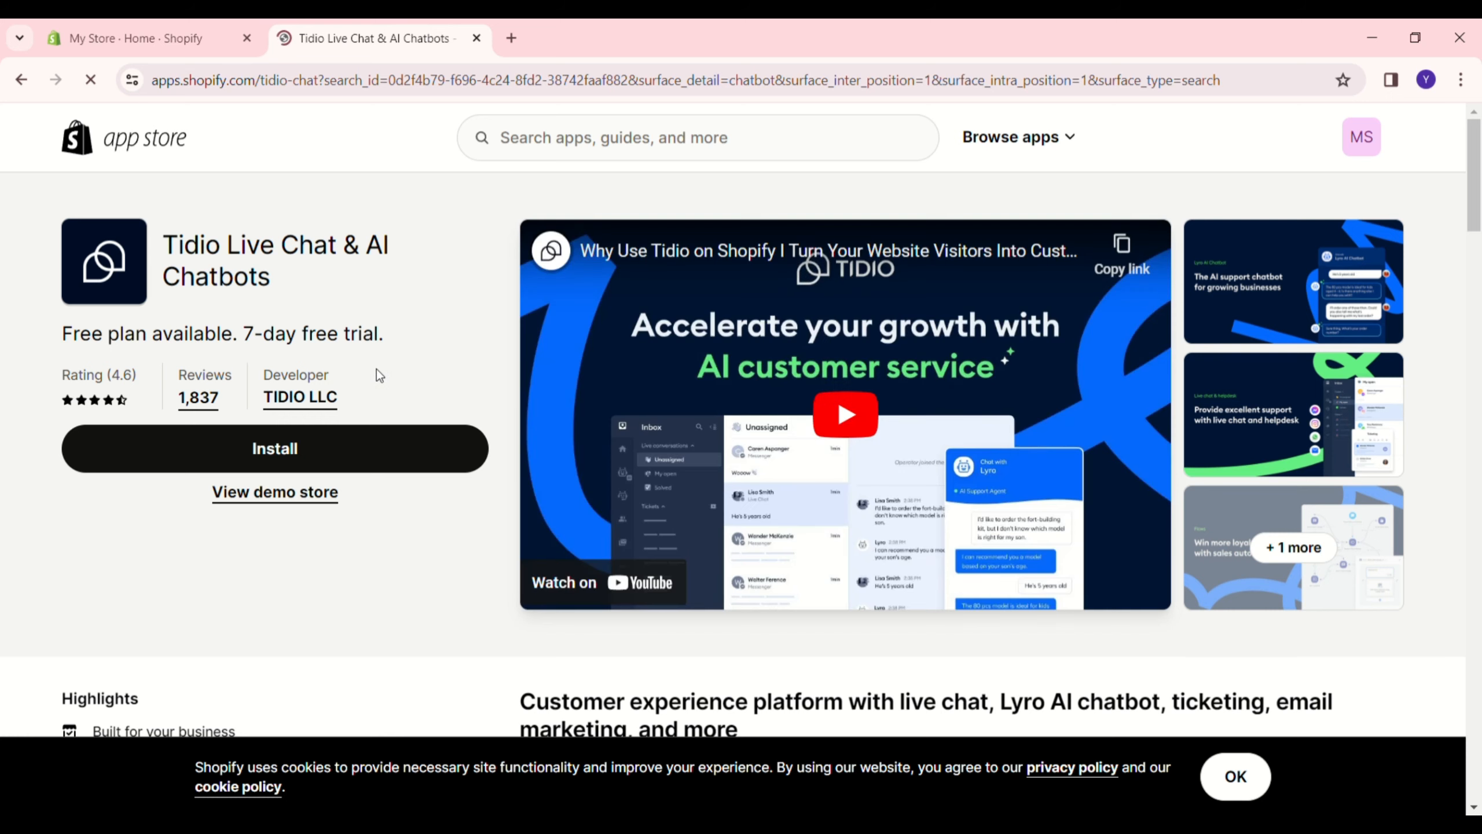
click(288, 458)
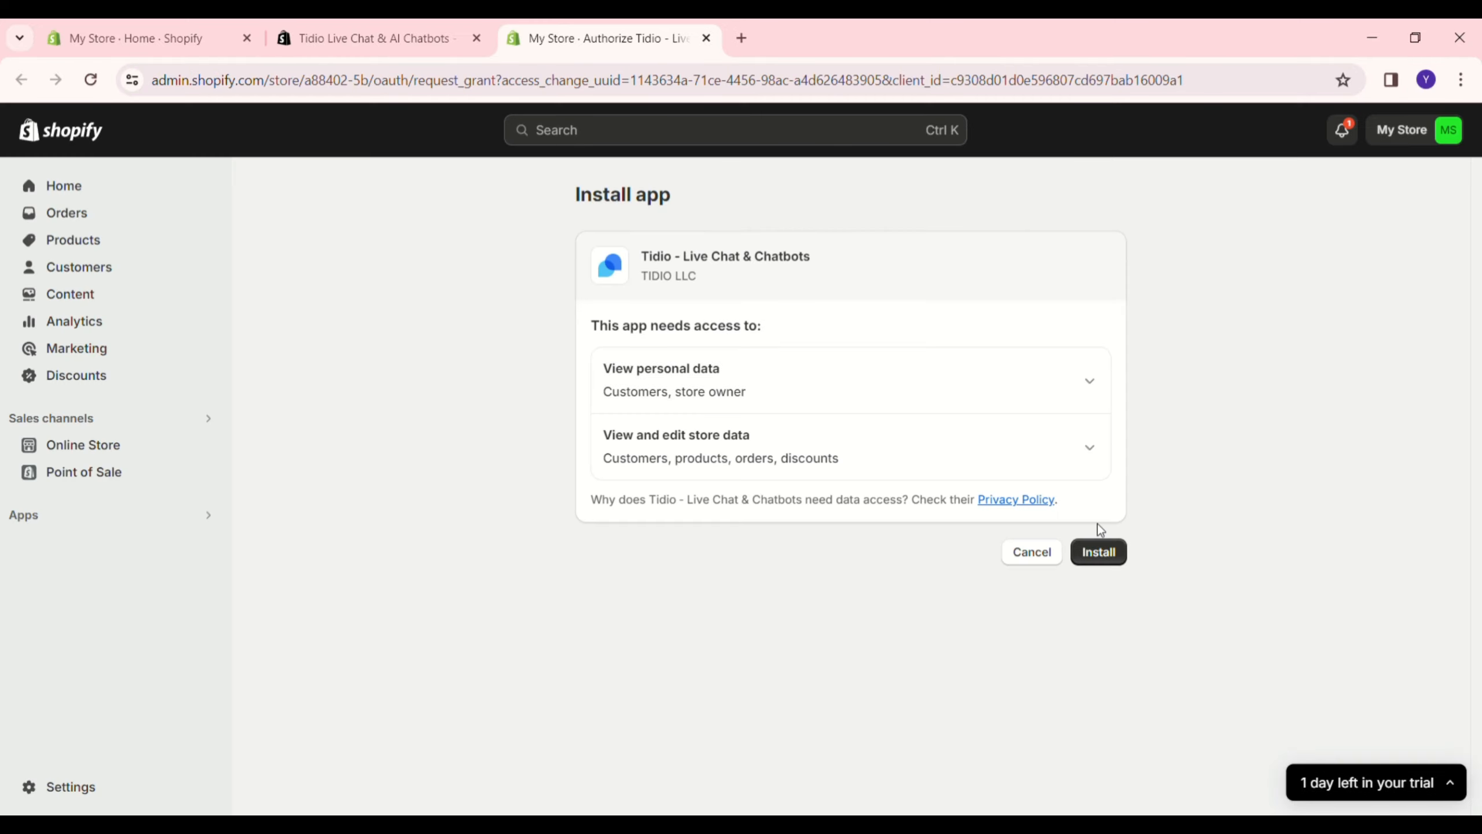
click(1109, 557)
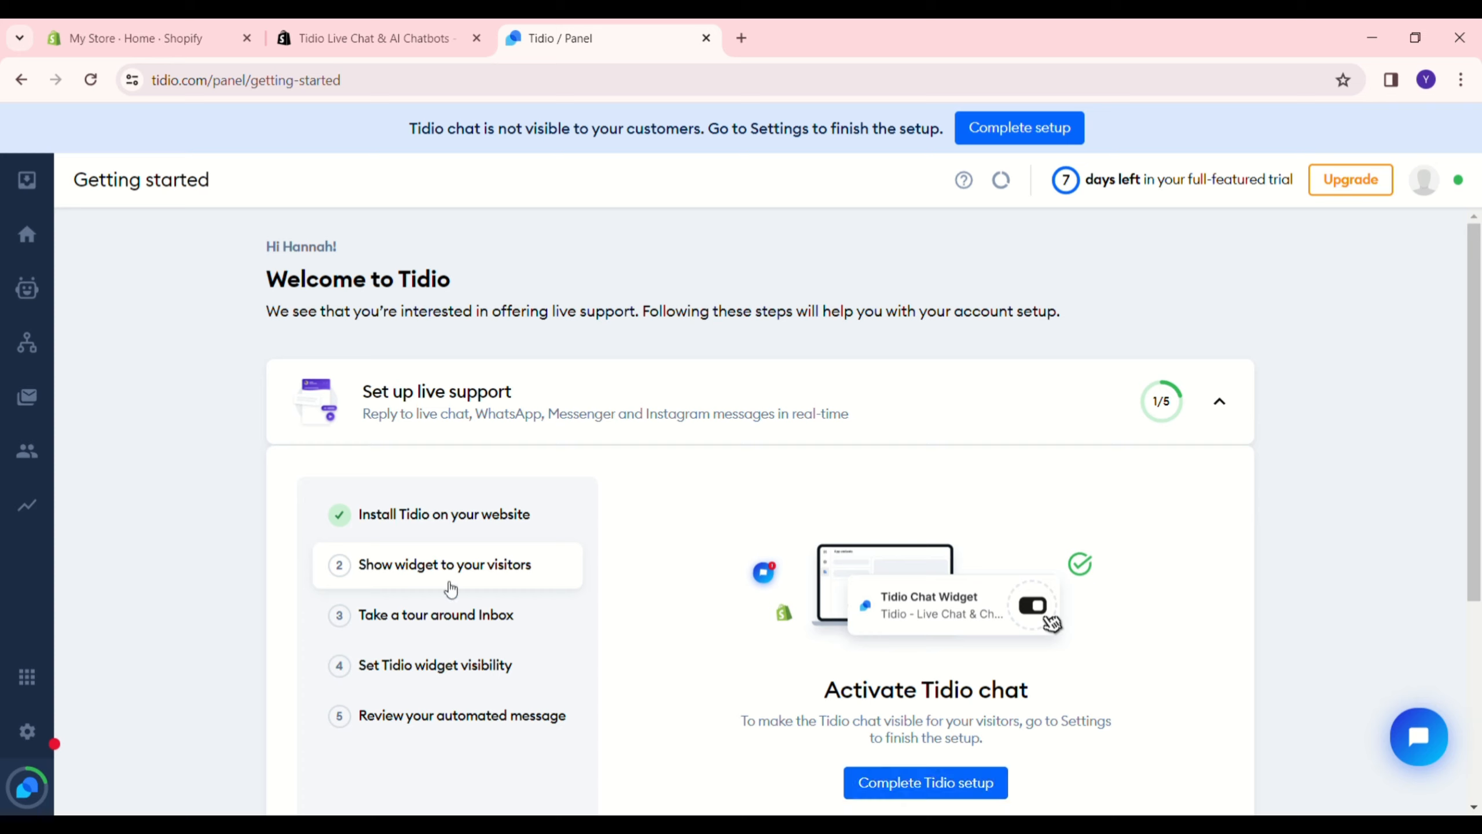
Look over Tidio's Getting started checklist and open the Tidio widget installation page from the Inbox's integration options.
scroll(621, 585, down, 5)
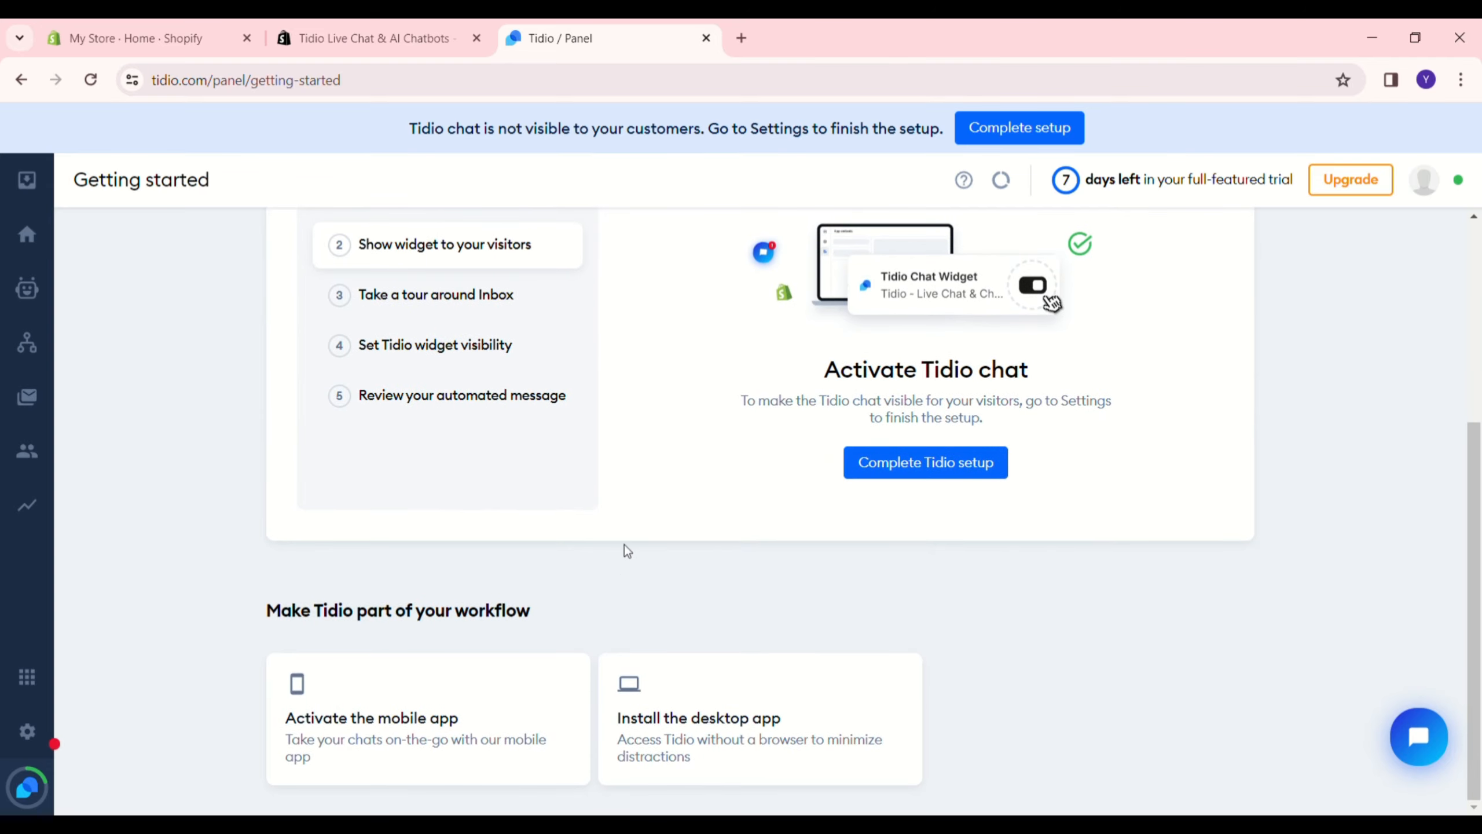
scroll(621, 521, up, 5)
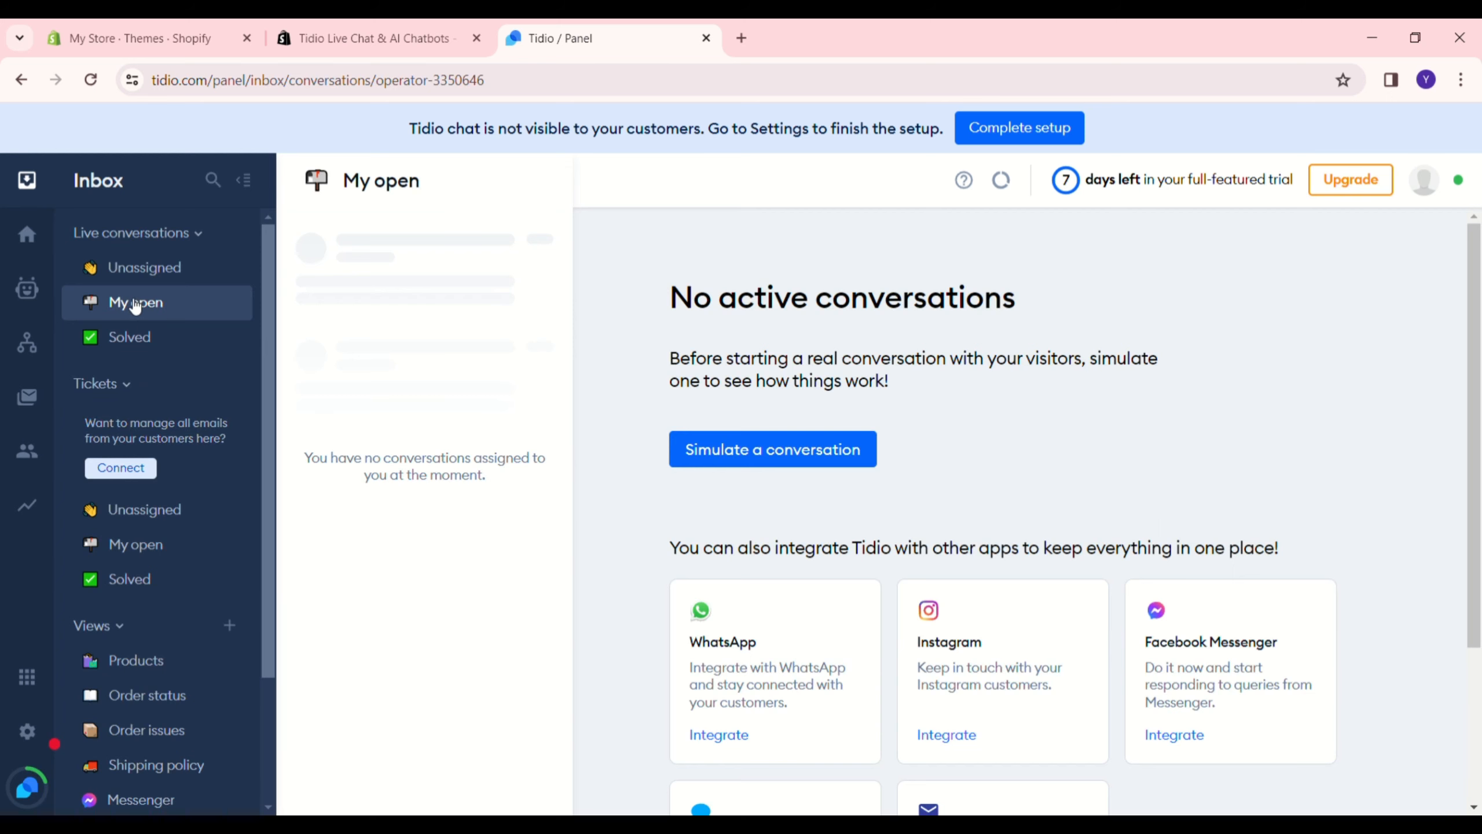
scroll(697, 543, down, 3)
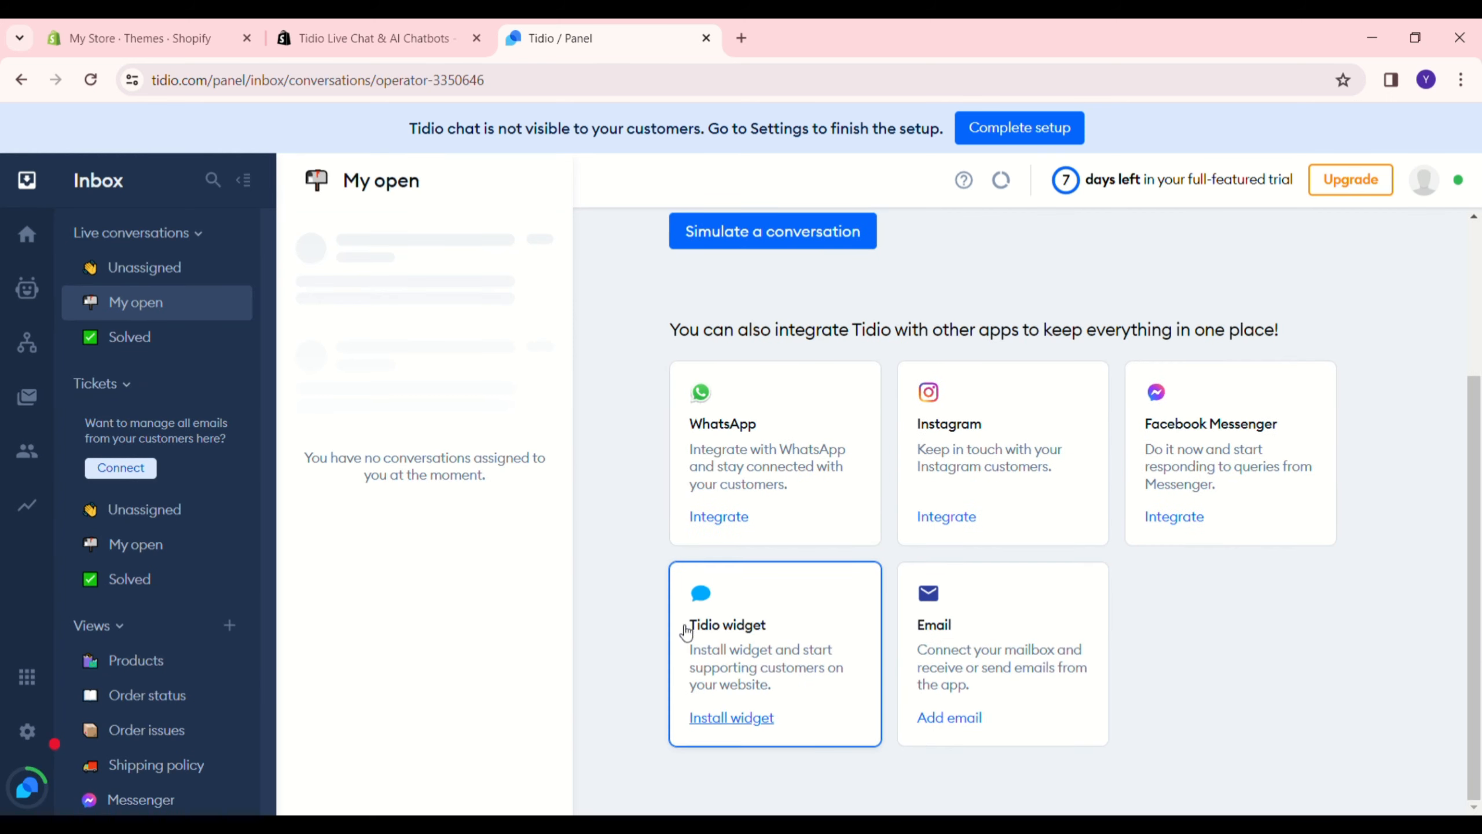
click(737, 725)
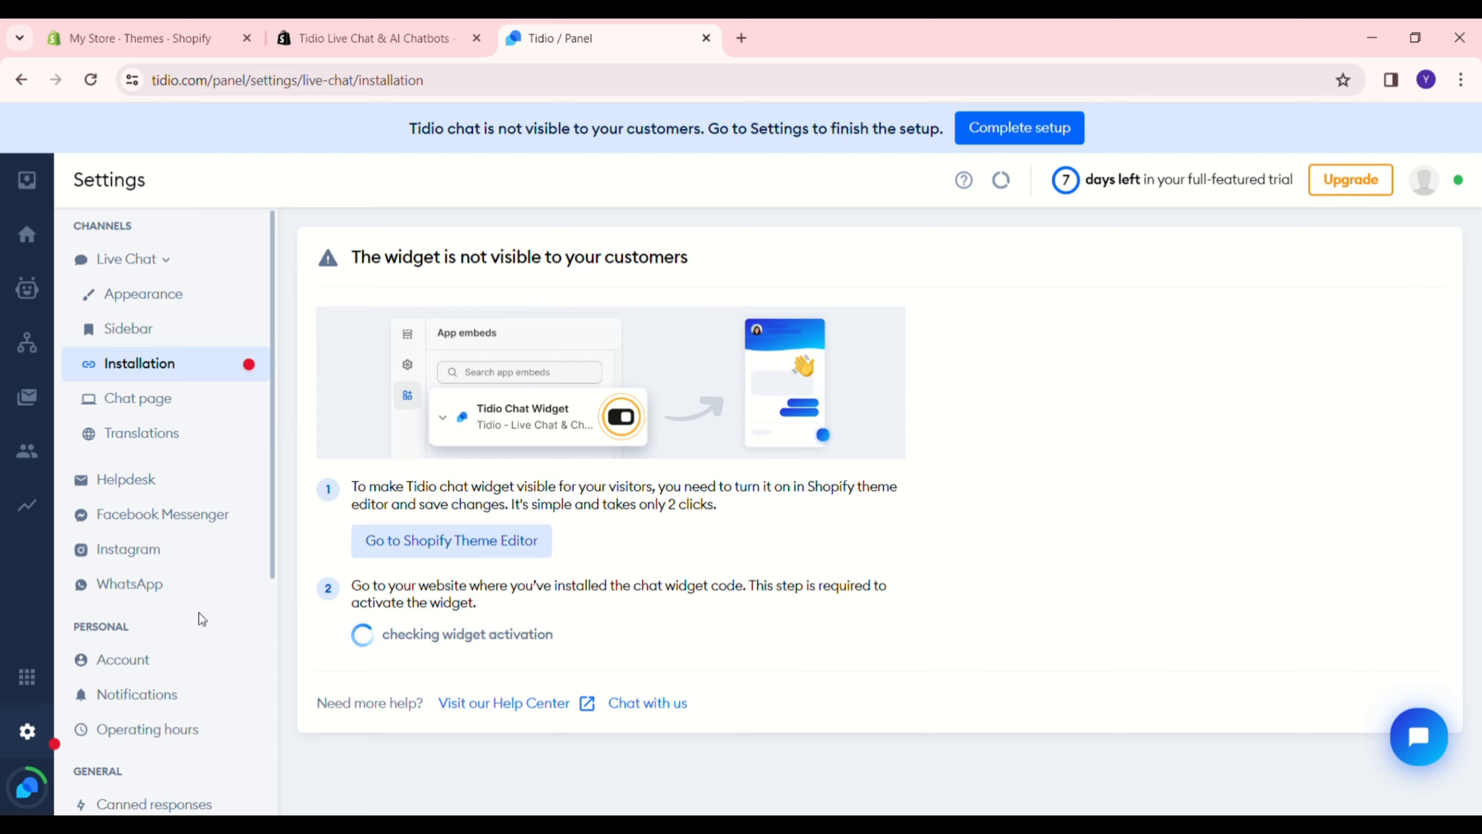
Set the live chat widget's background color to the coral red preset in its Appearance settings and save.
click(149, 296)
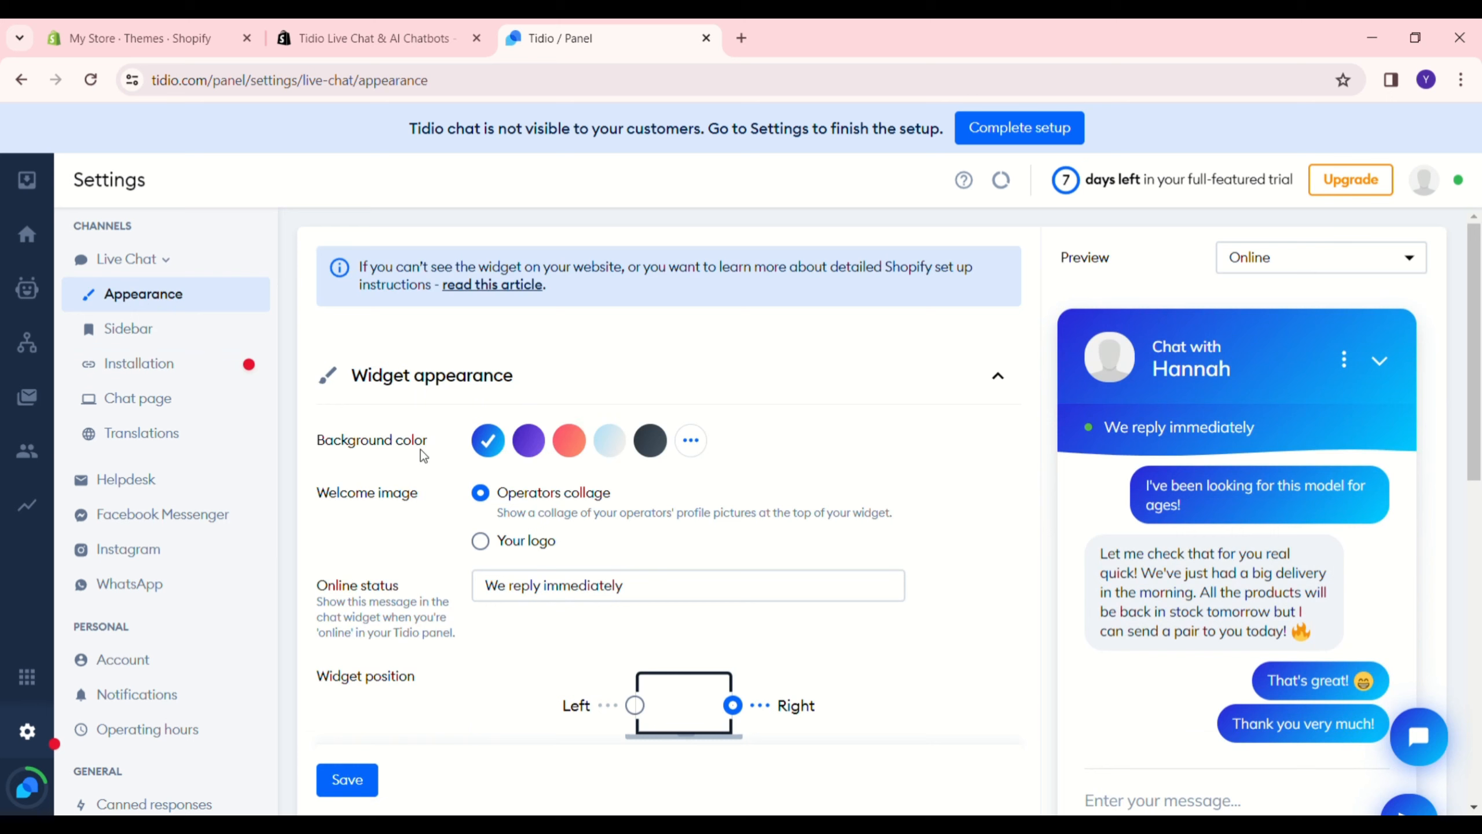
click(571, 442)
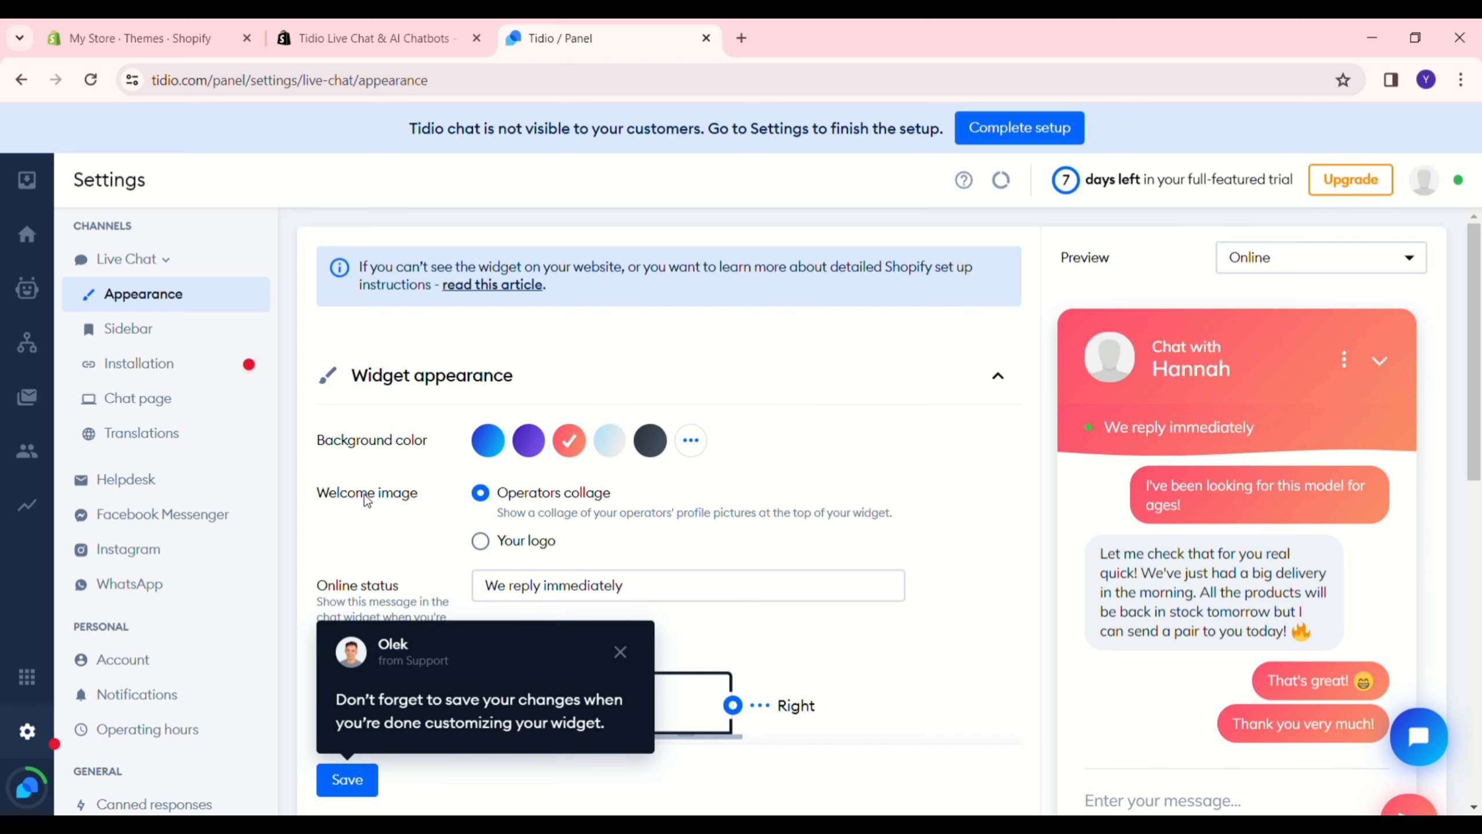
scroll(399, 514, down, 4)
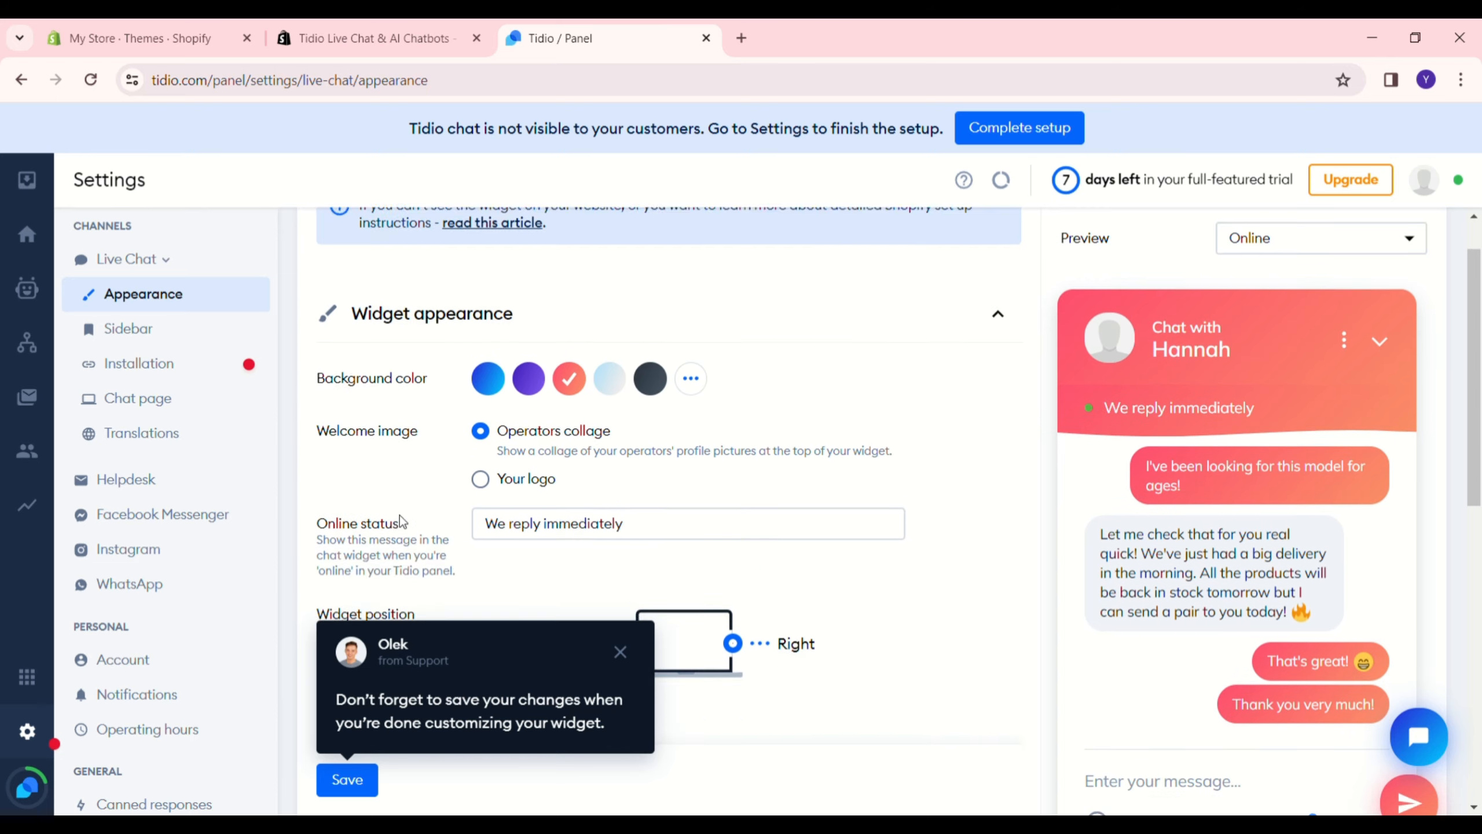
scroll(529, 542, down, 9)
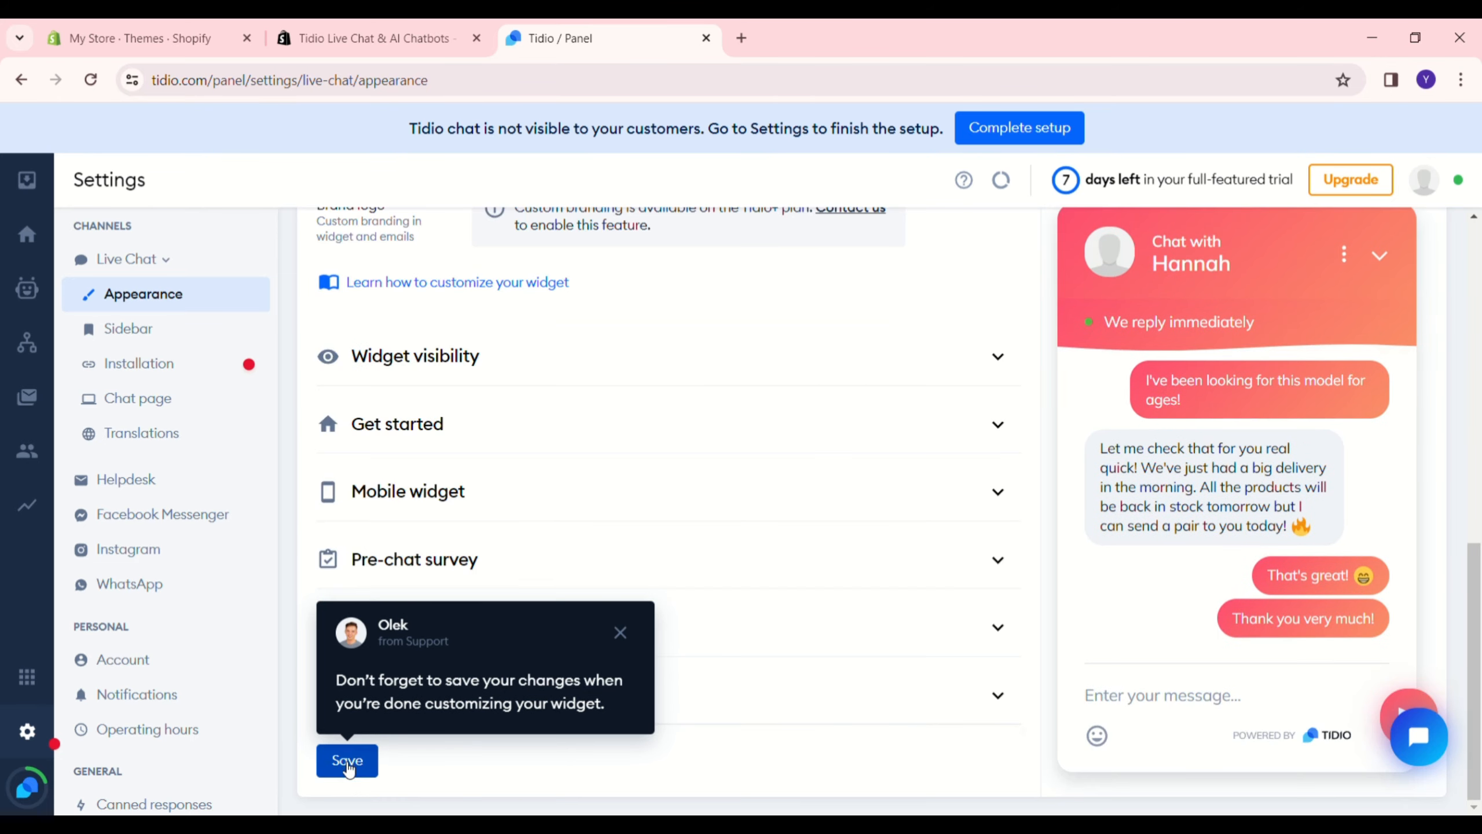
click(348, 765)
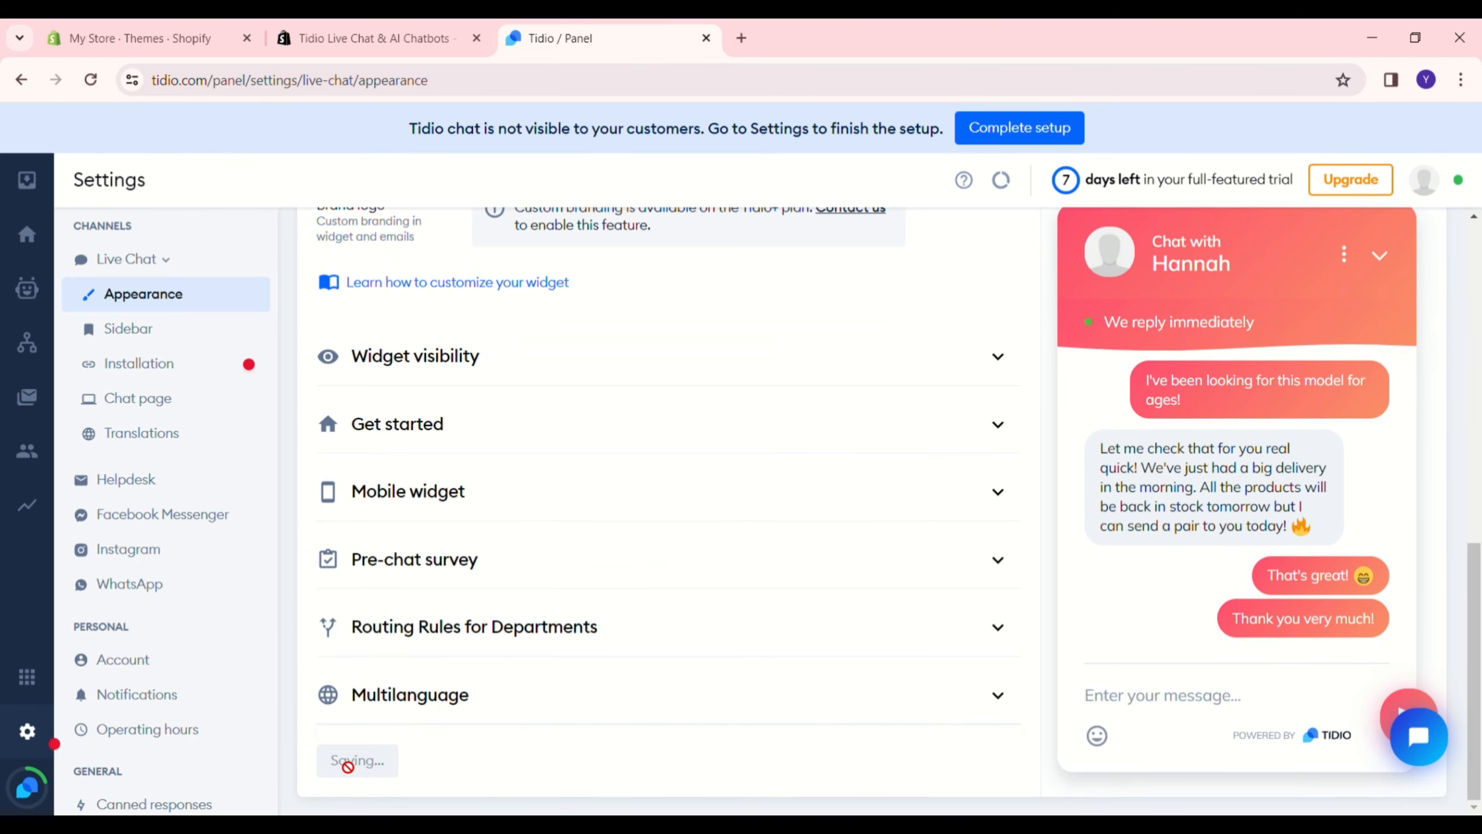
Switch to Shopify, customize the Dawn theme to enable the Tidio Chat Widget app embed, and save the theme.
click(170, 37)
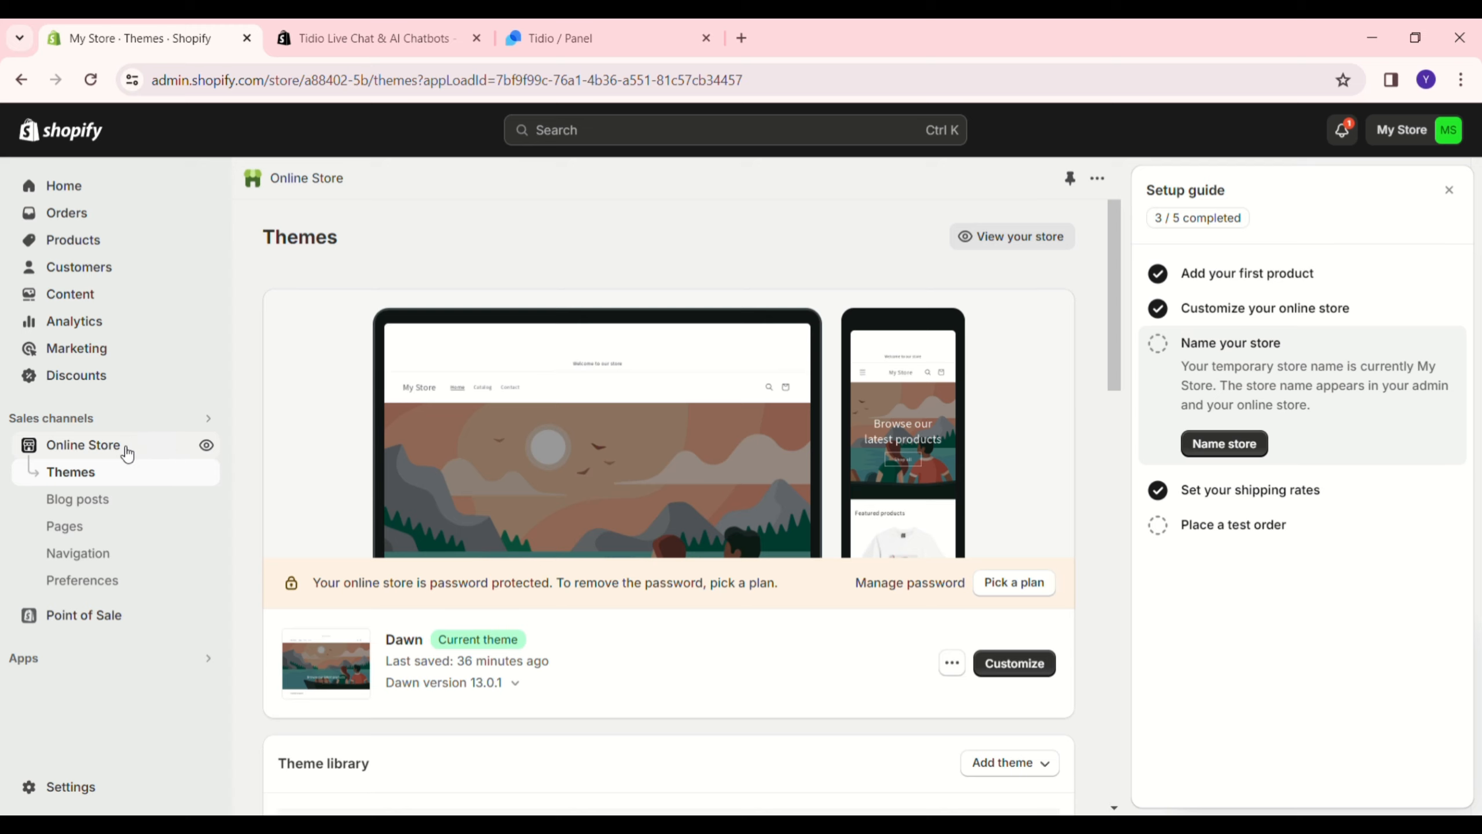
click(1007, 661)
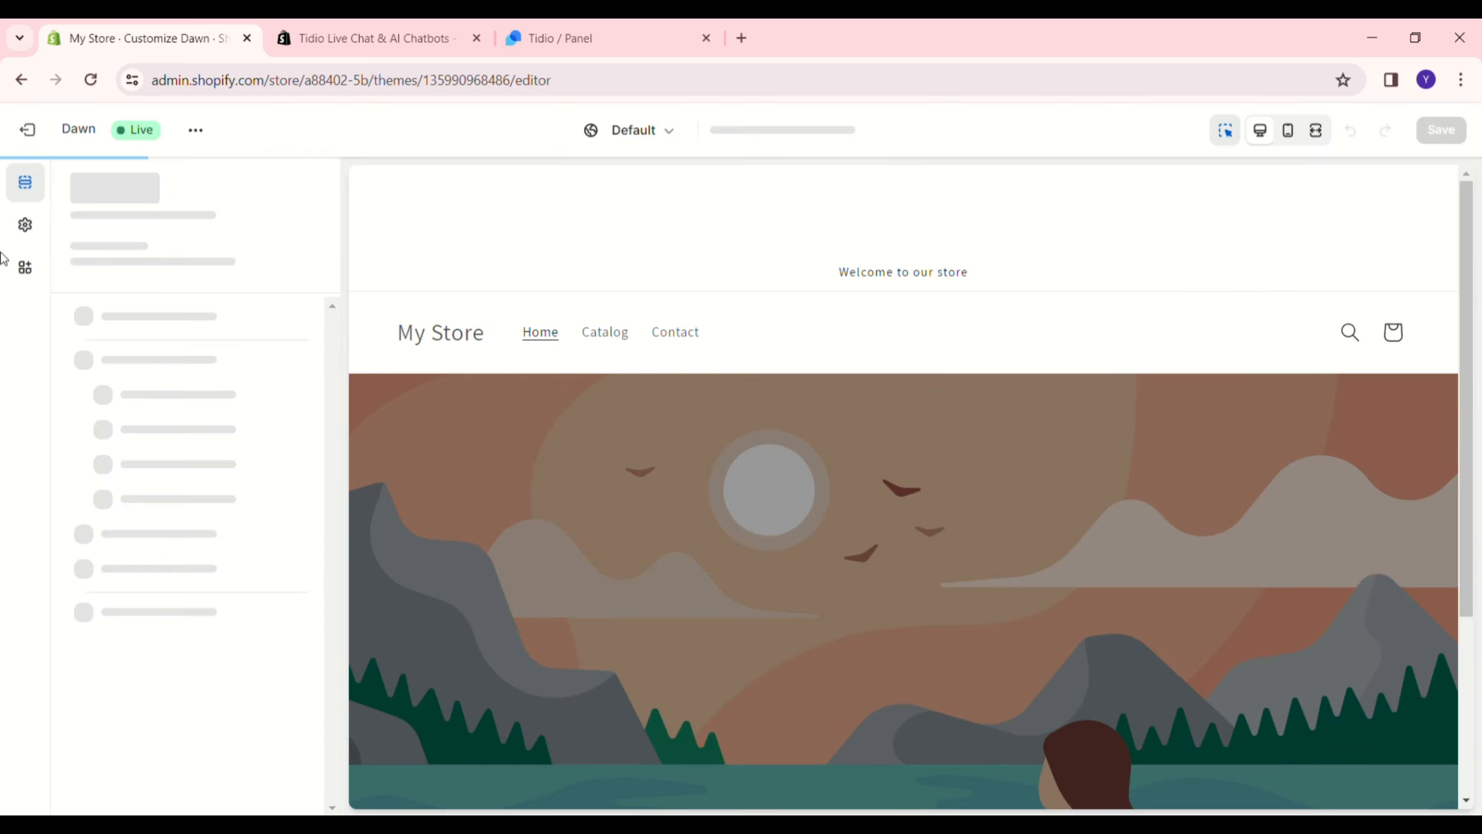
click(24, 268)
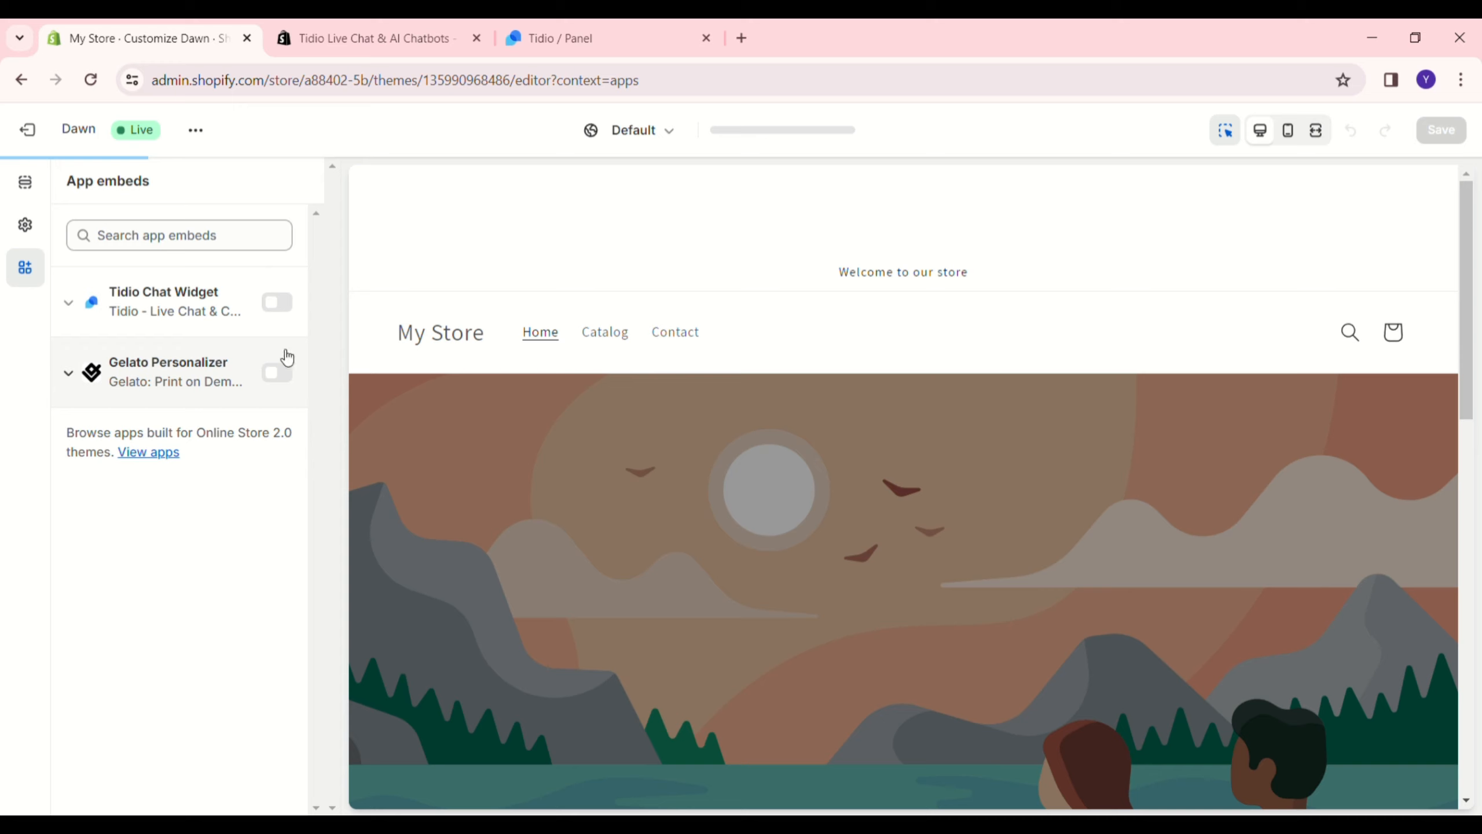
click(283, 311)
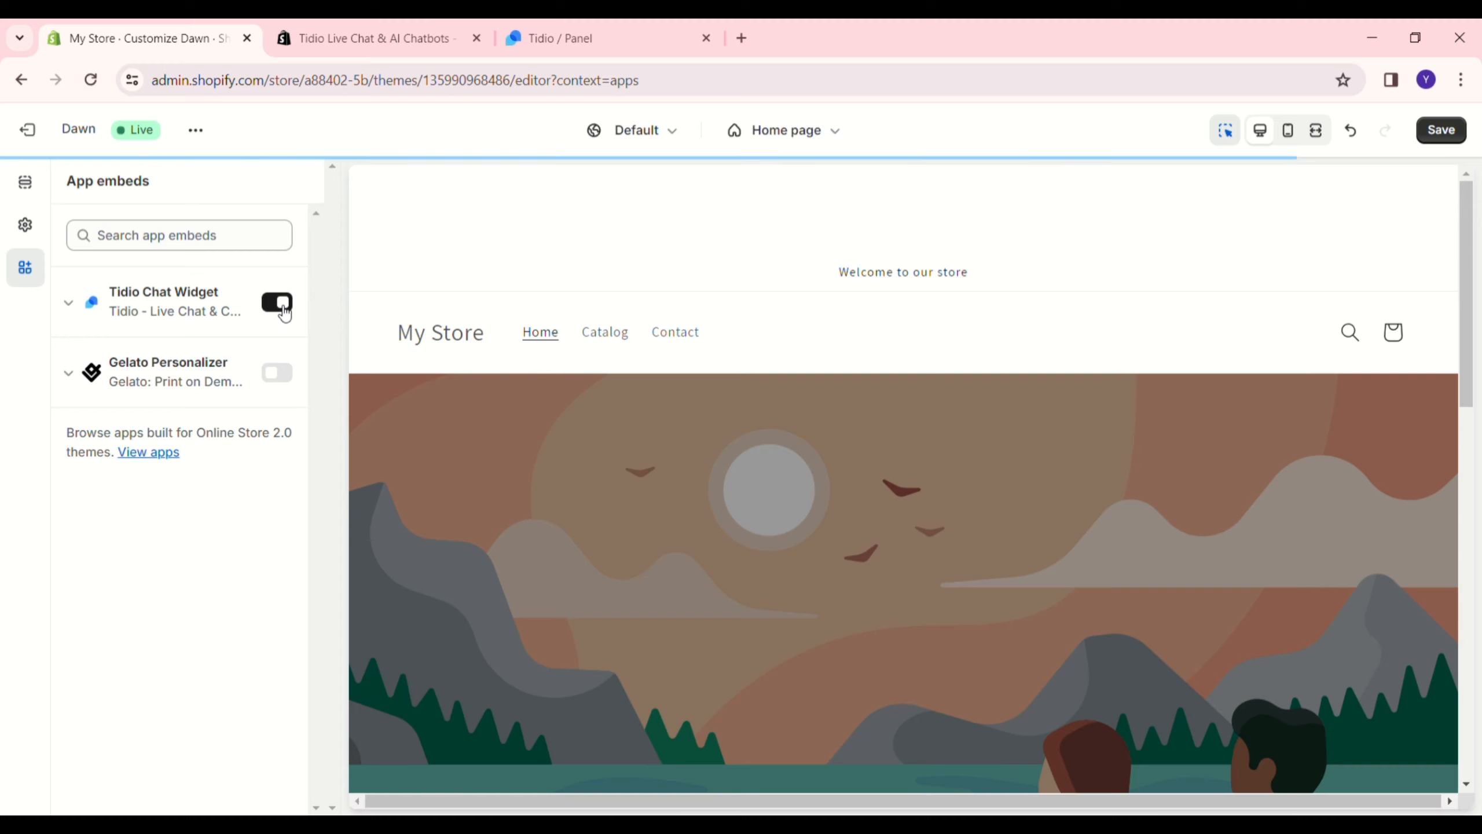
click(1449, 133)
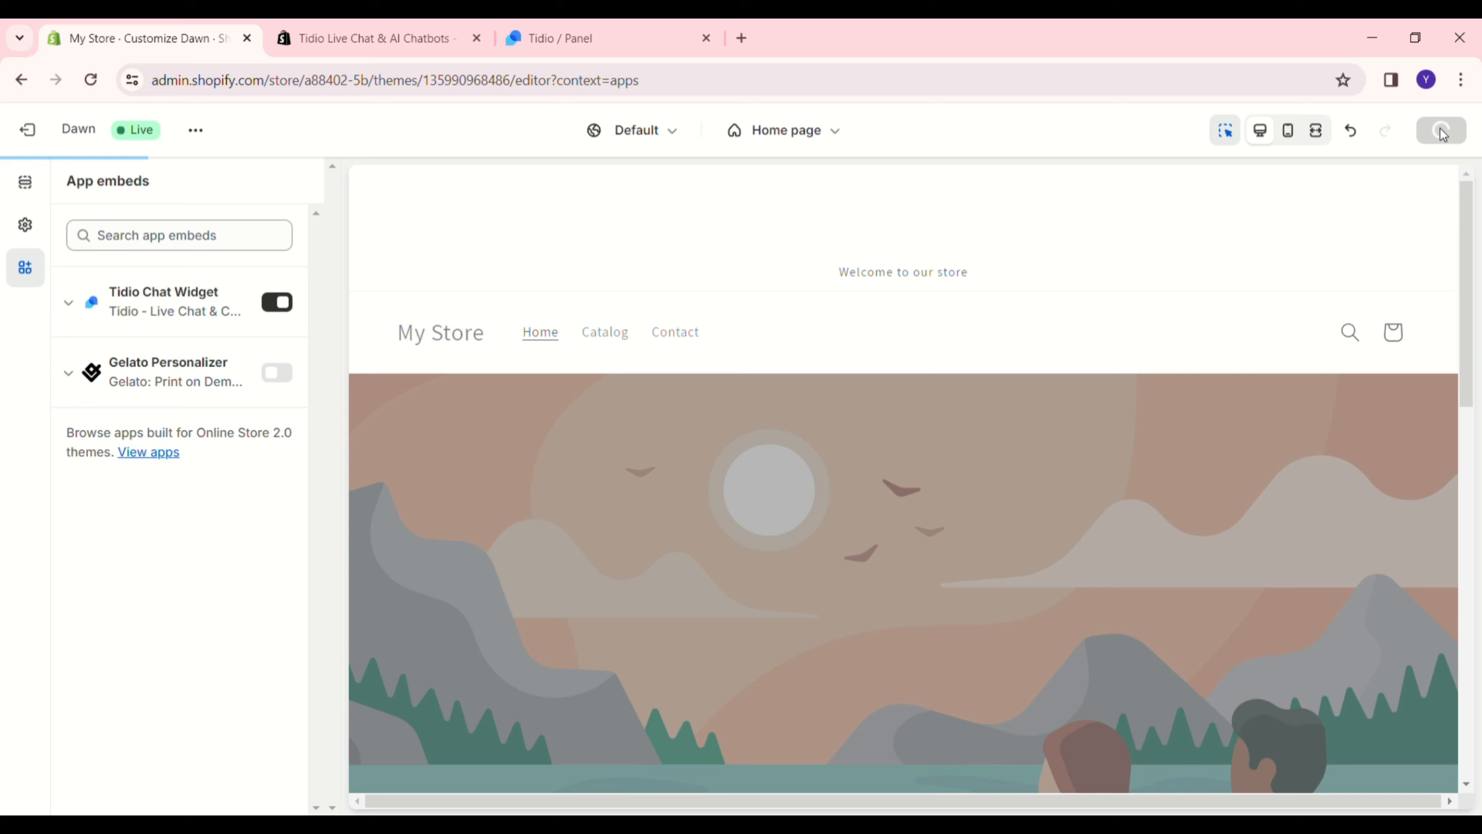
Switch back to Tidio and open the task templates of the Lyro AI Chatbot.
click(489, 29)
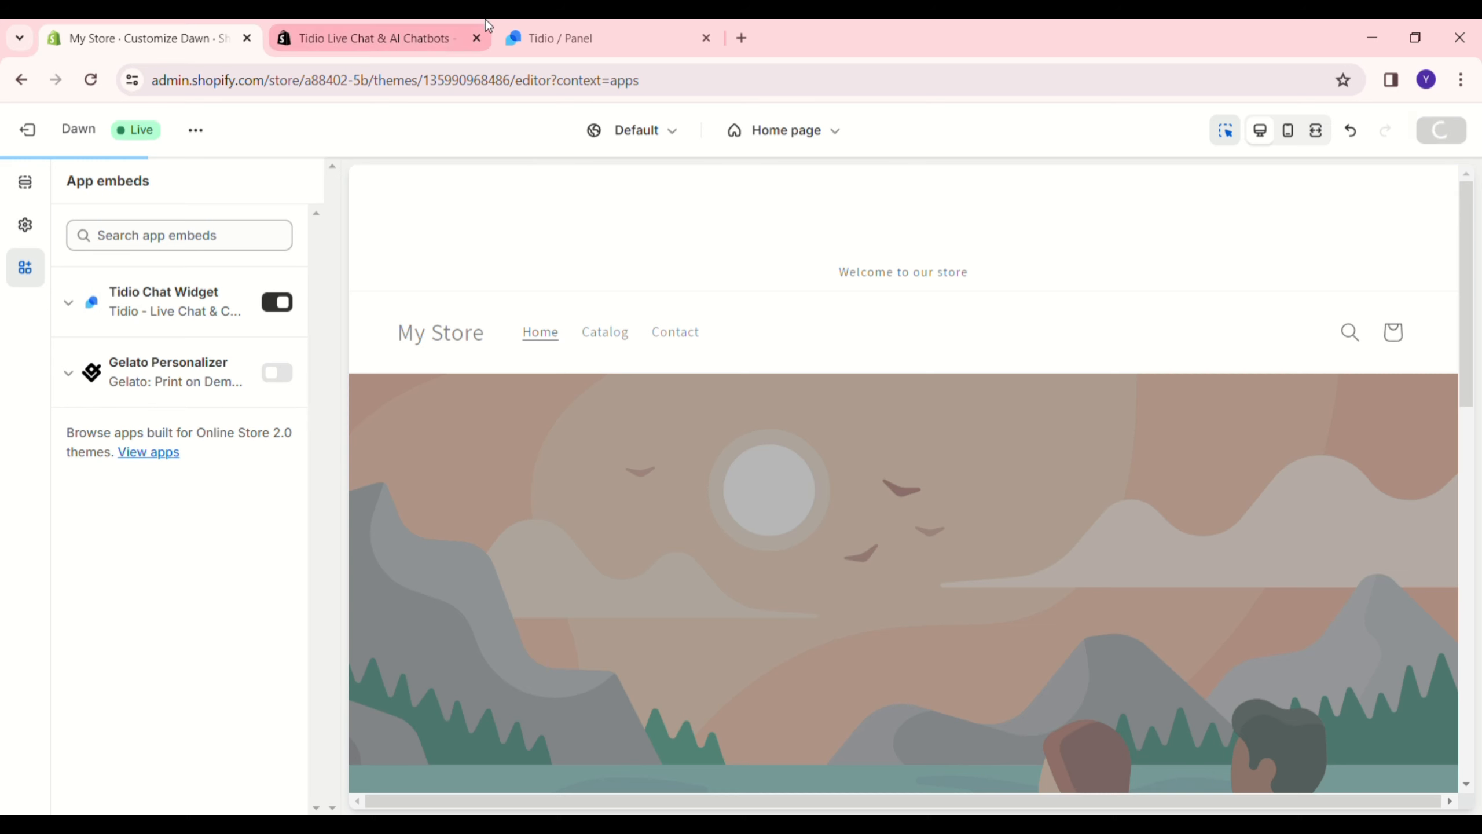
click(547, 27)
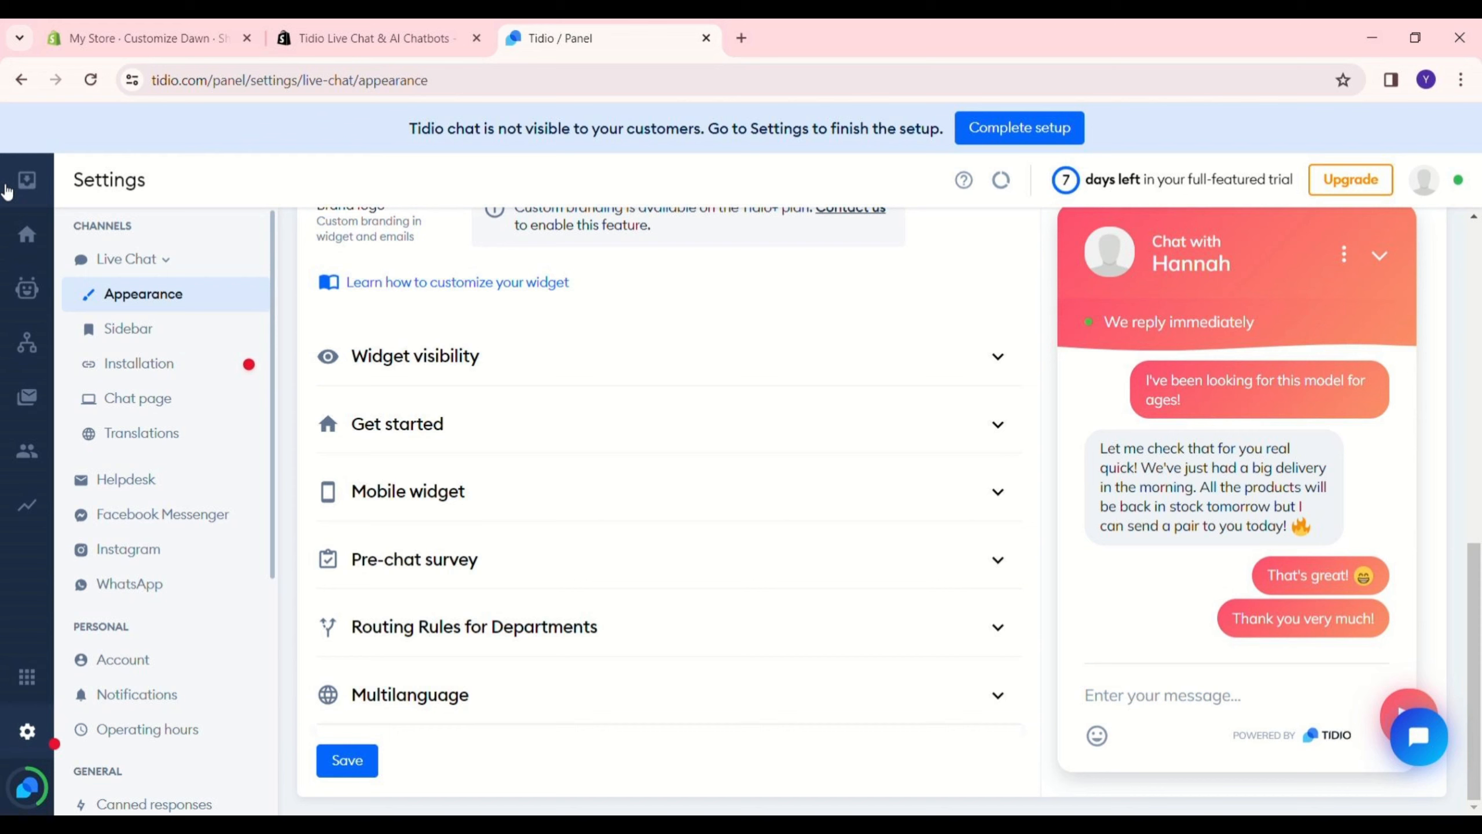
click(39, 295)
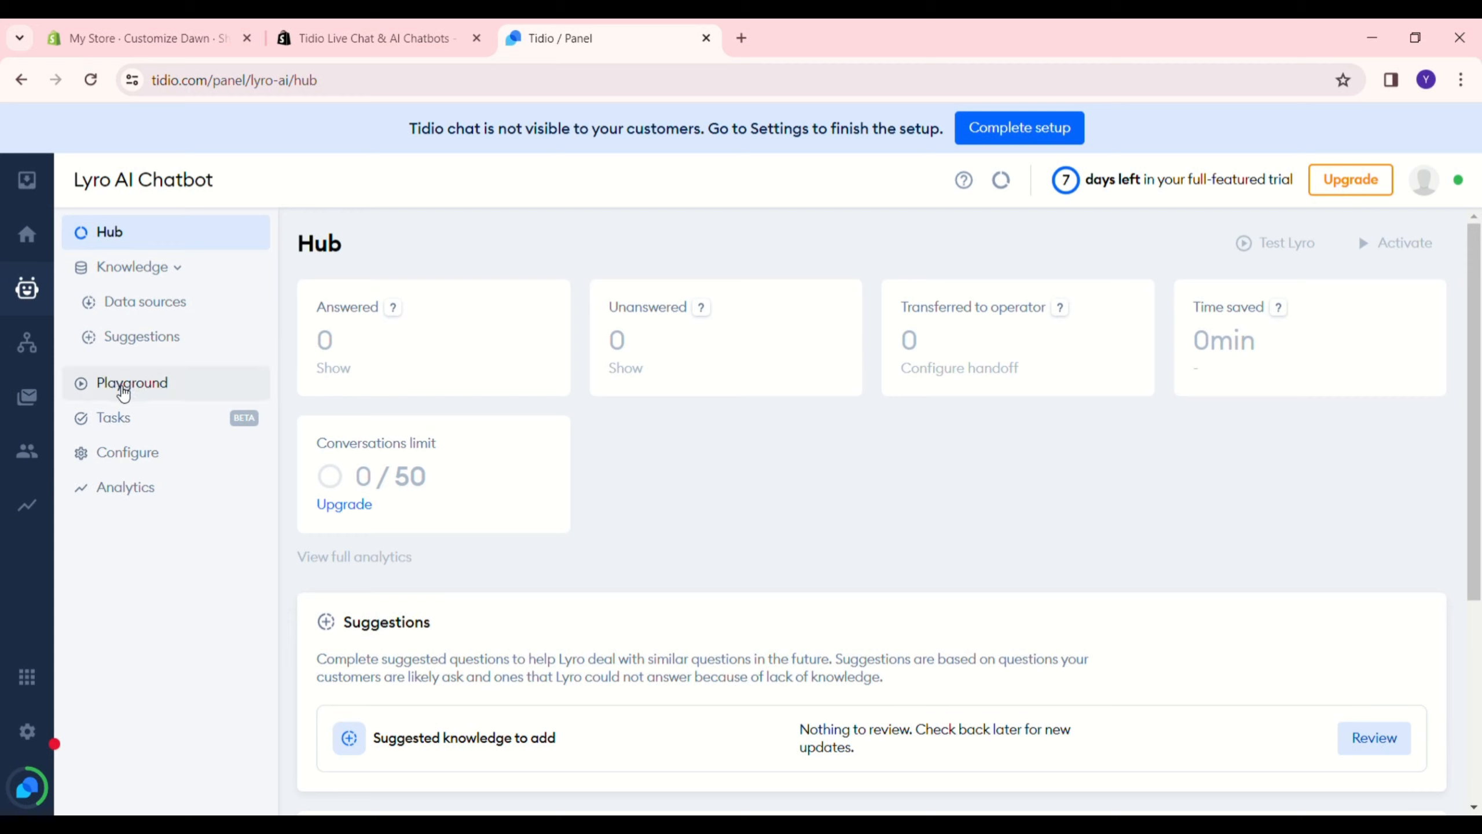
click(103, 427)
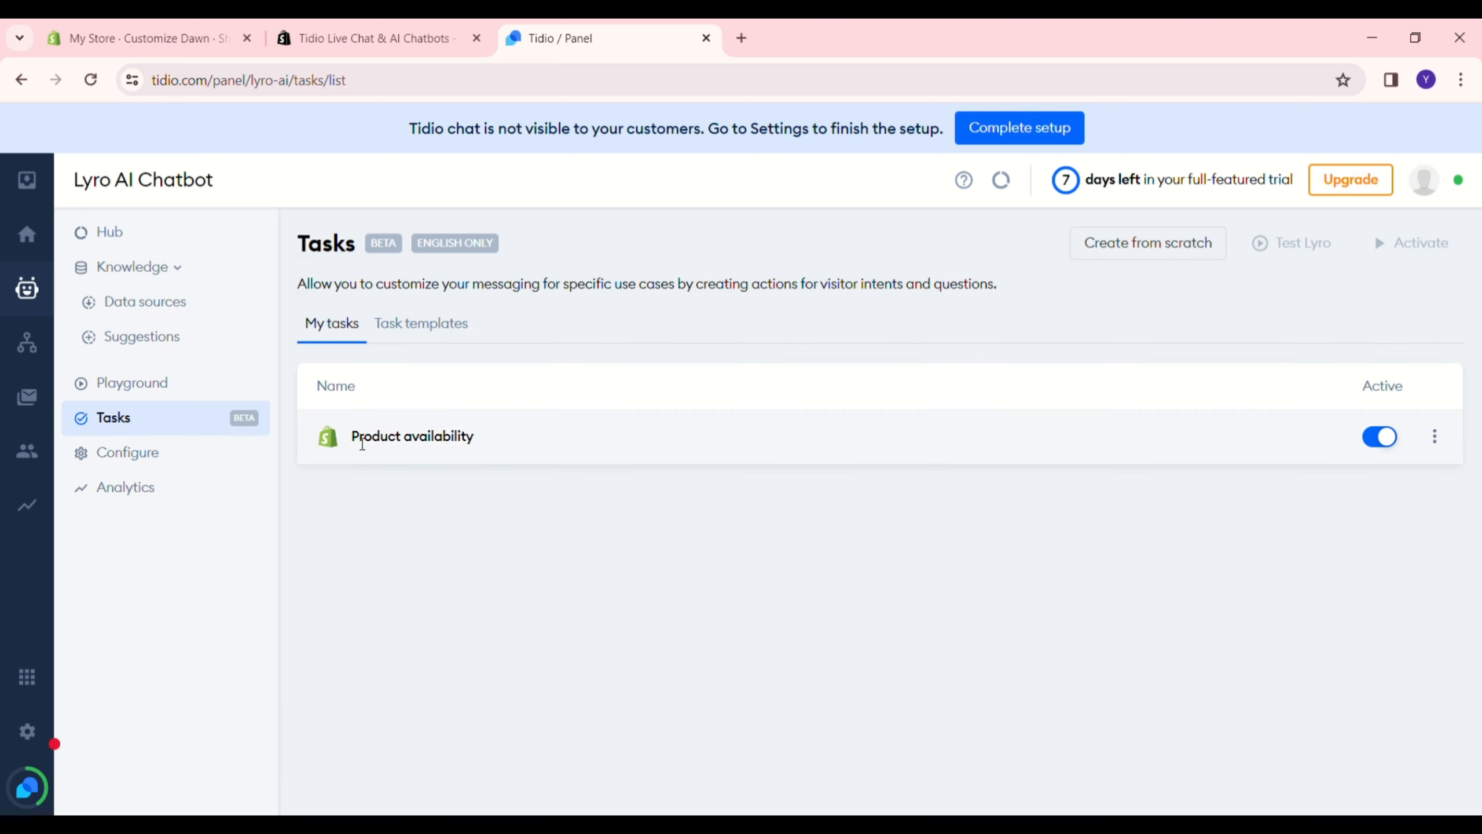
click(449, 339)
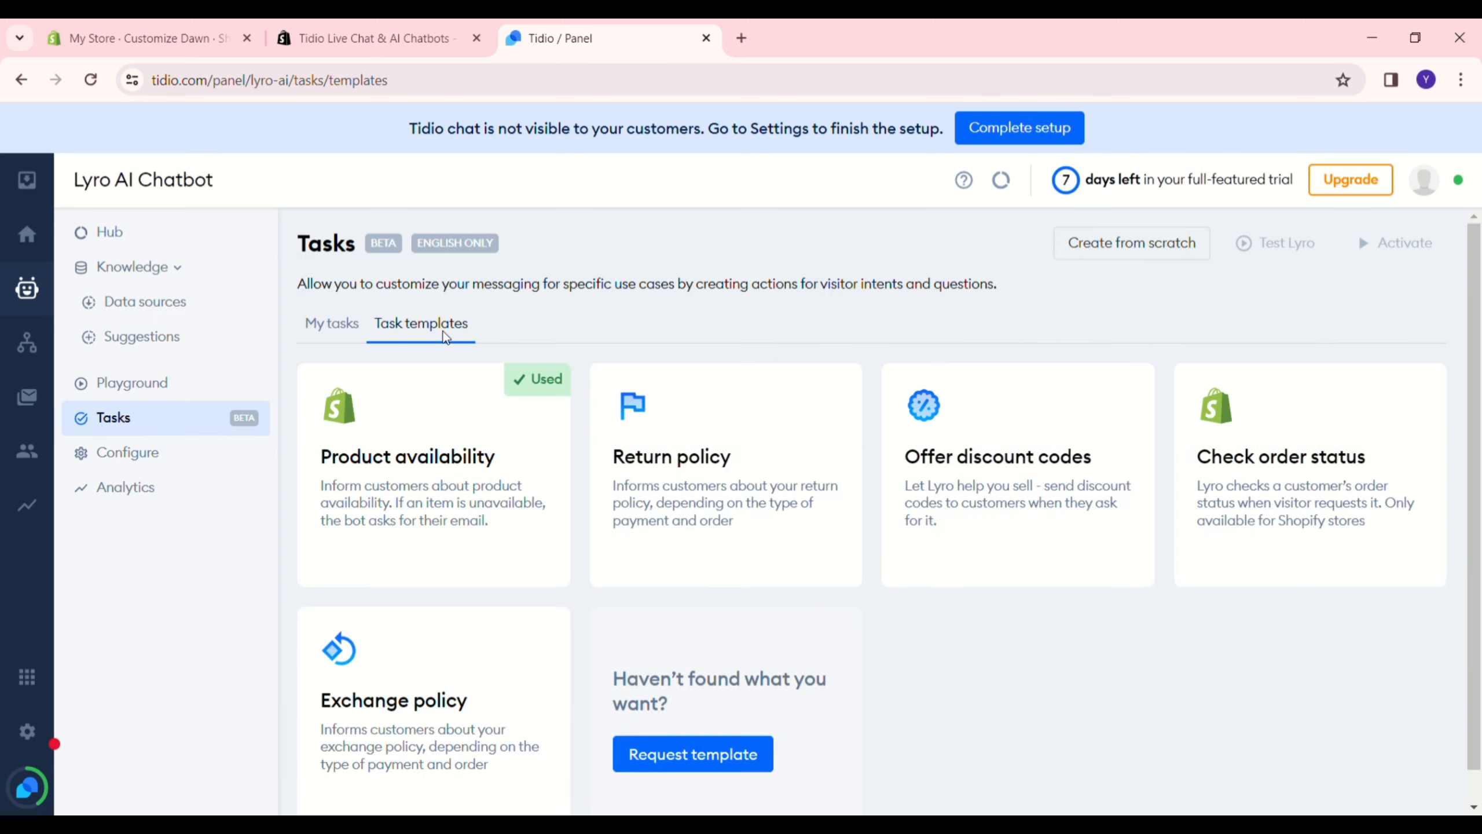
Create a Lyro task from the Check order status template and activate it.
scroll(481, 520, down, 1)
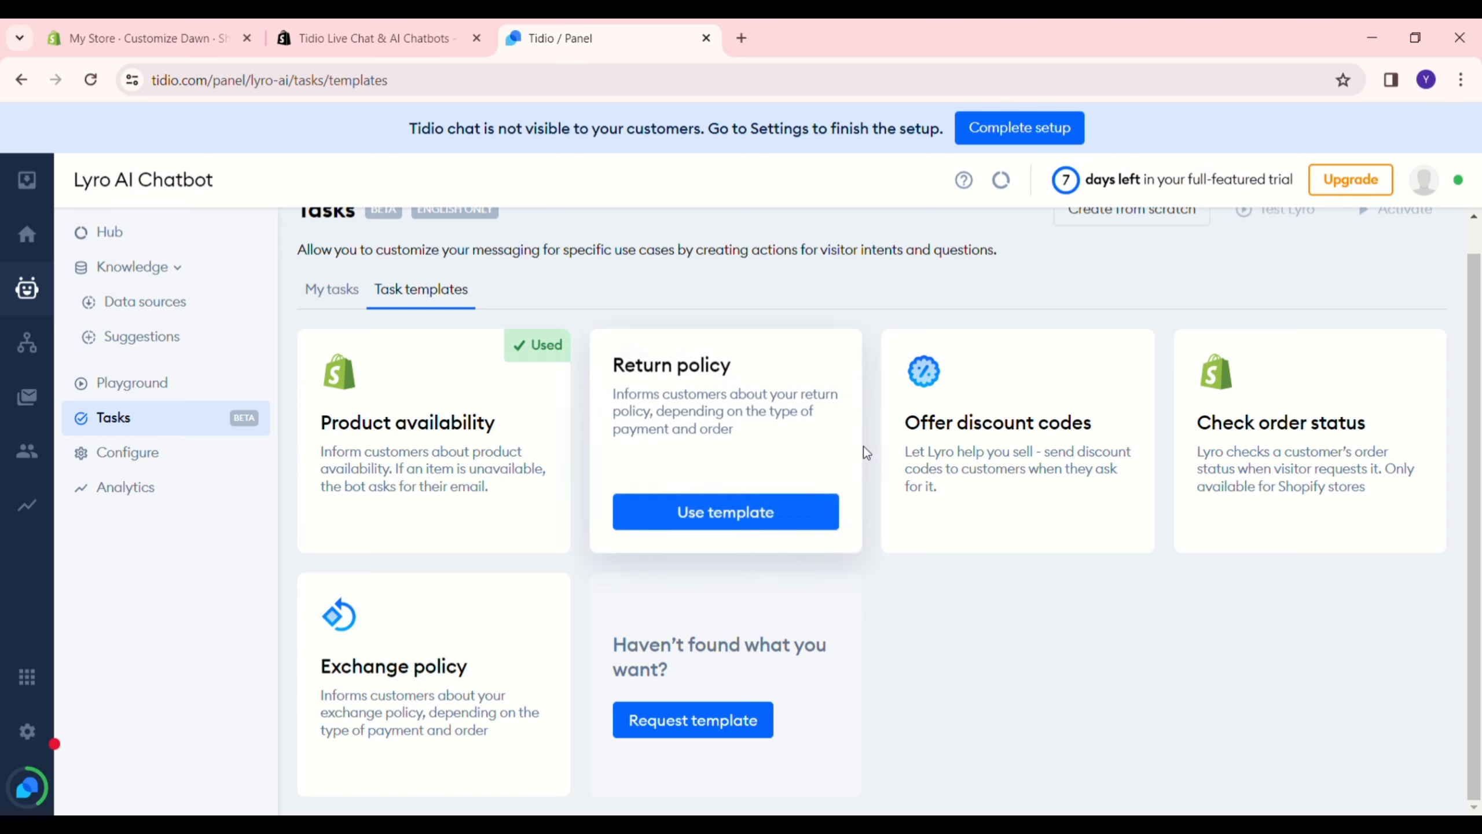
mouse_move(1195, 486)
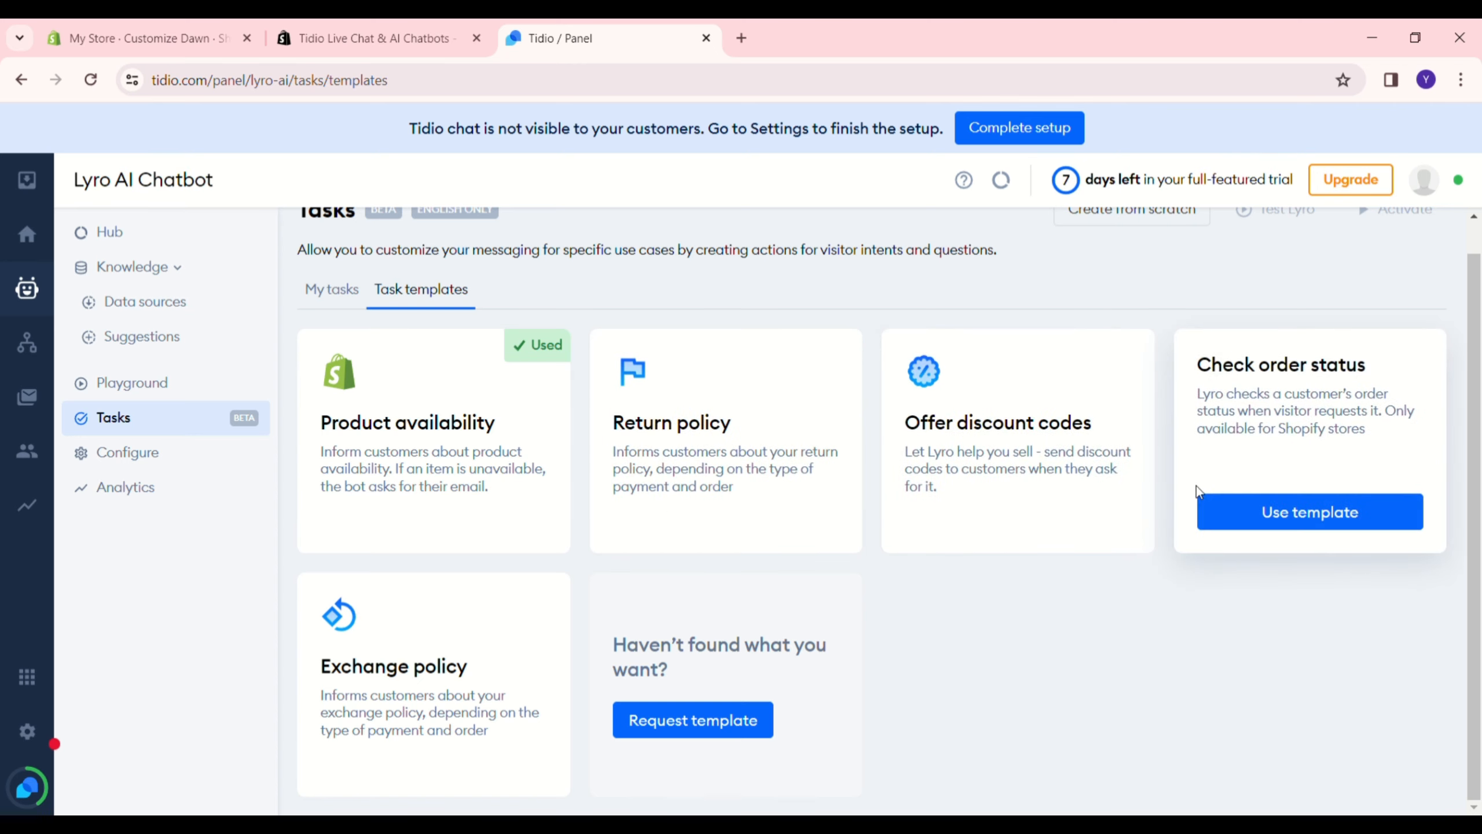
click(1320, 514)
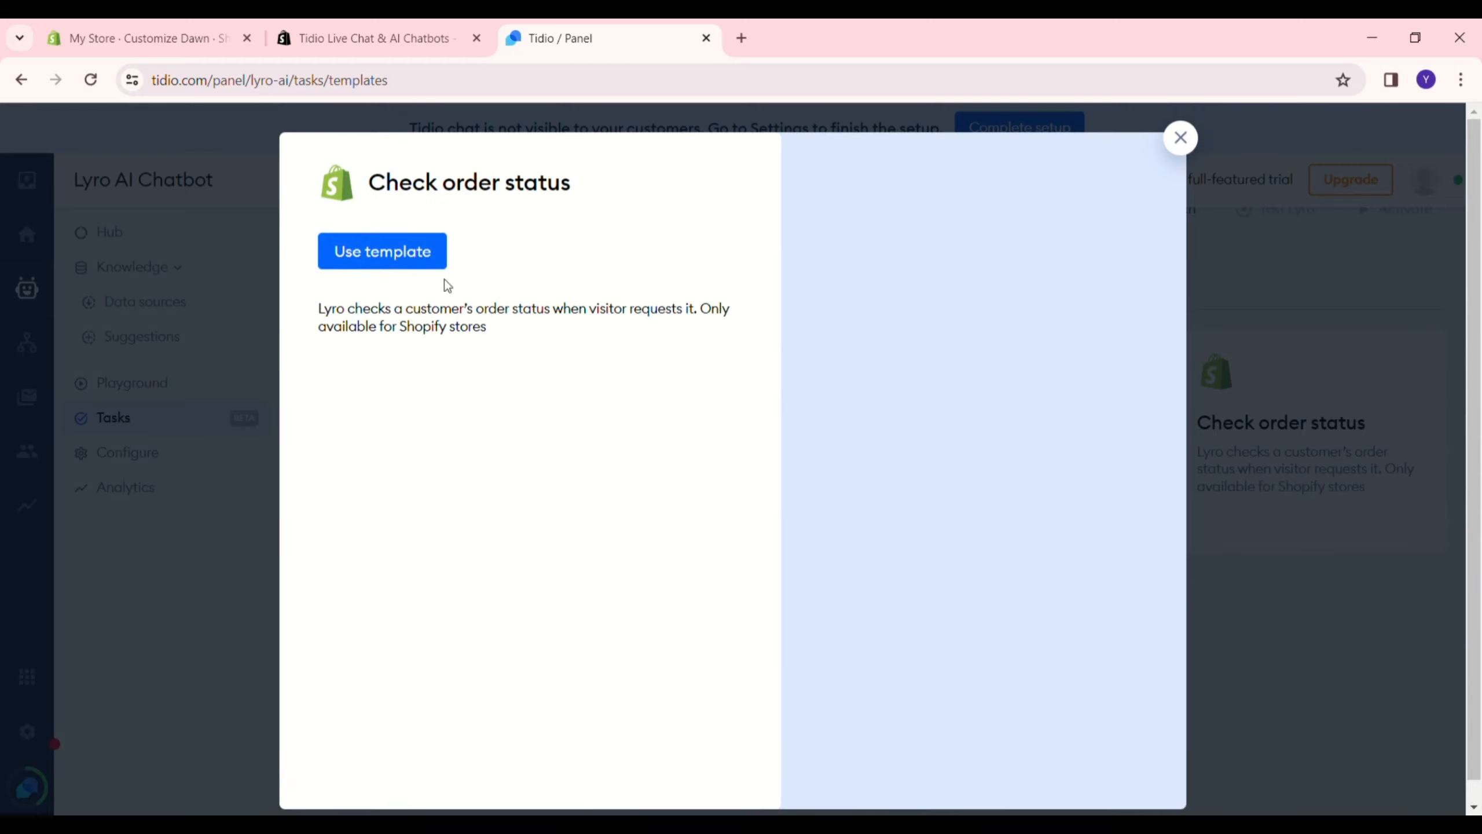
click(388, 260)
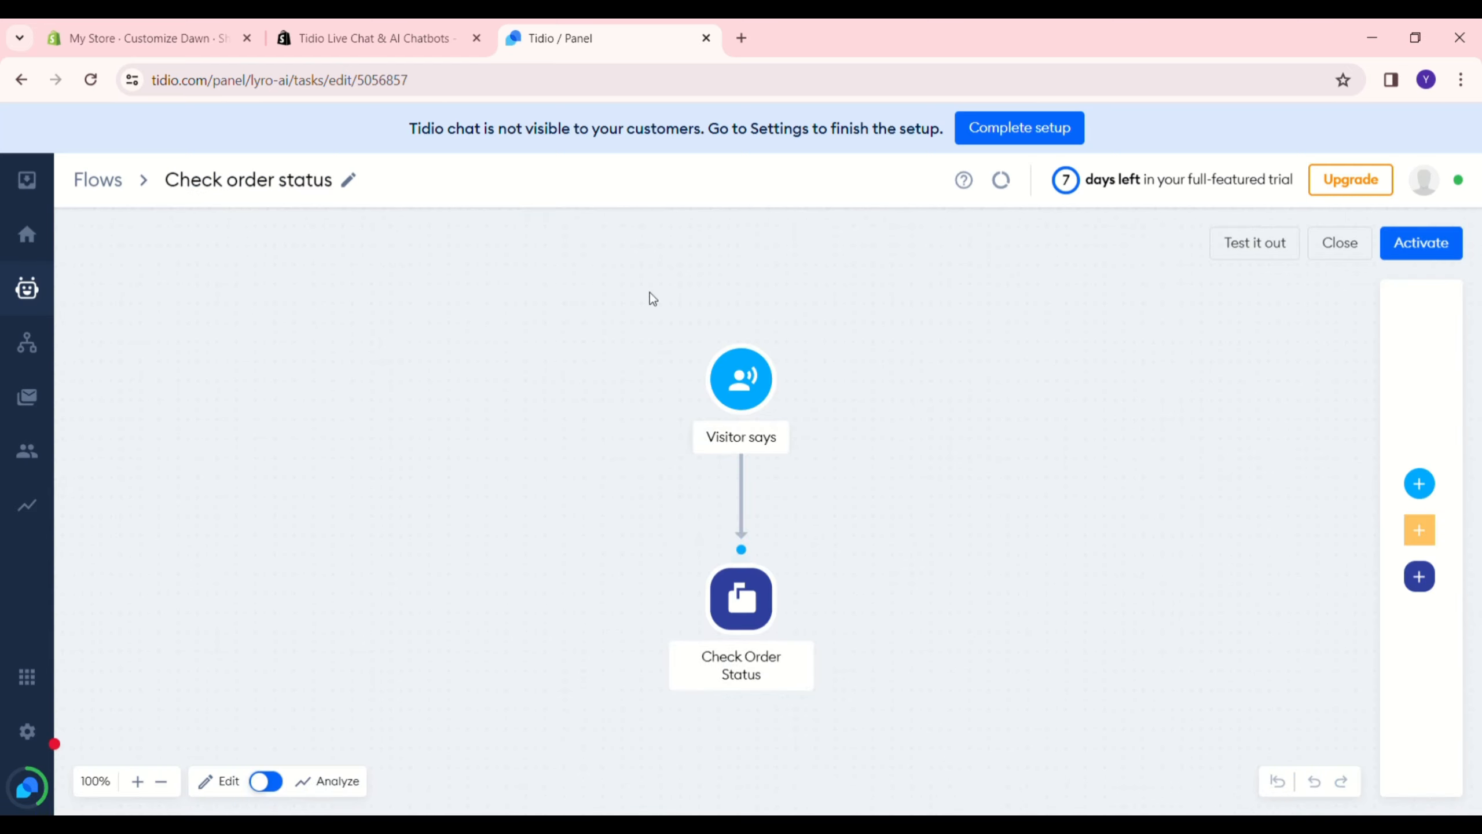
click(727, 643)
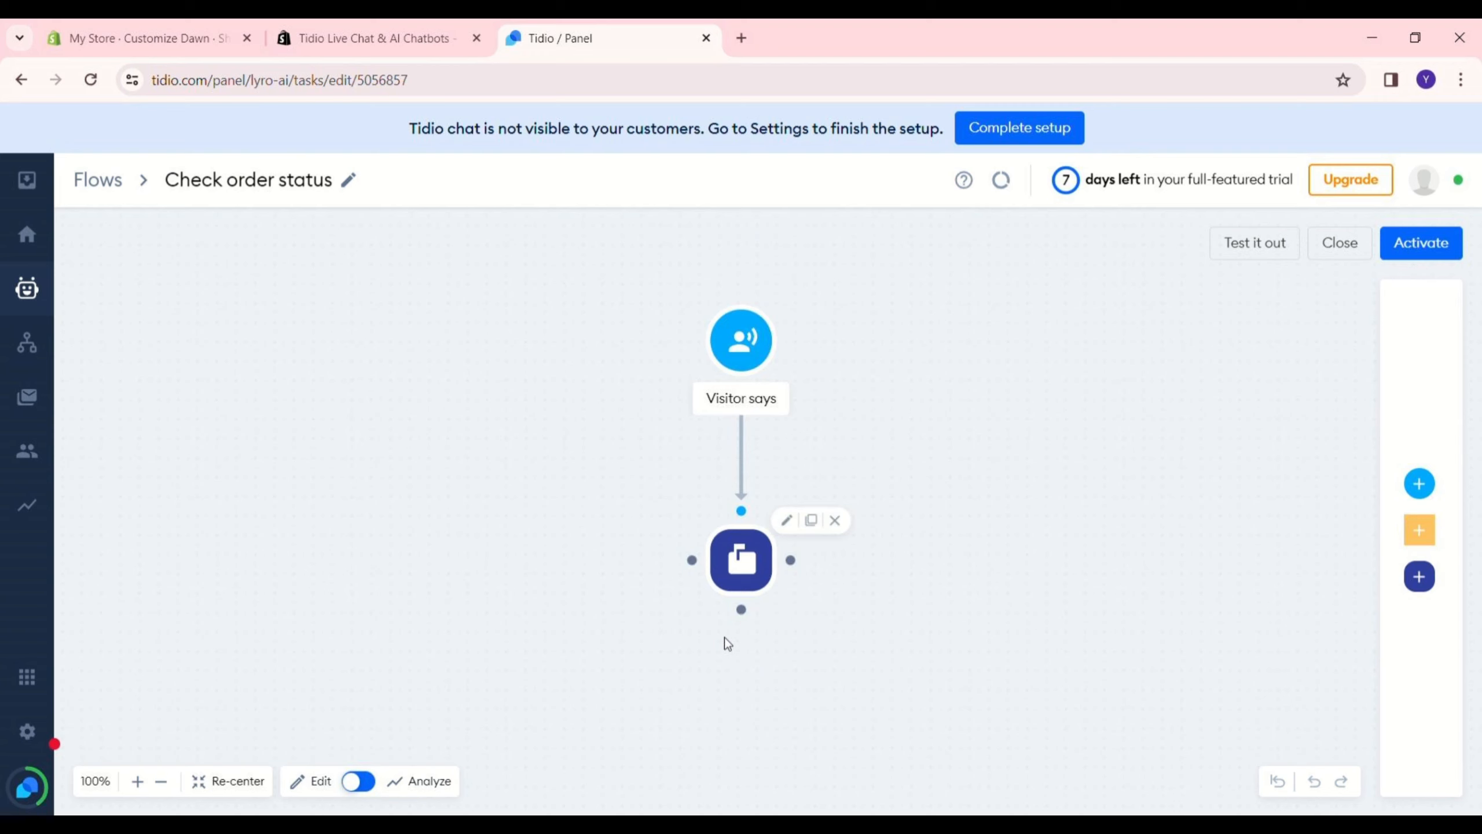
scroll(725, 636, up, 1)
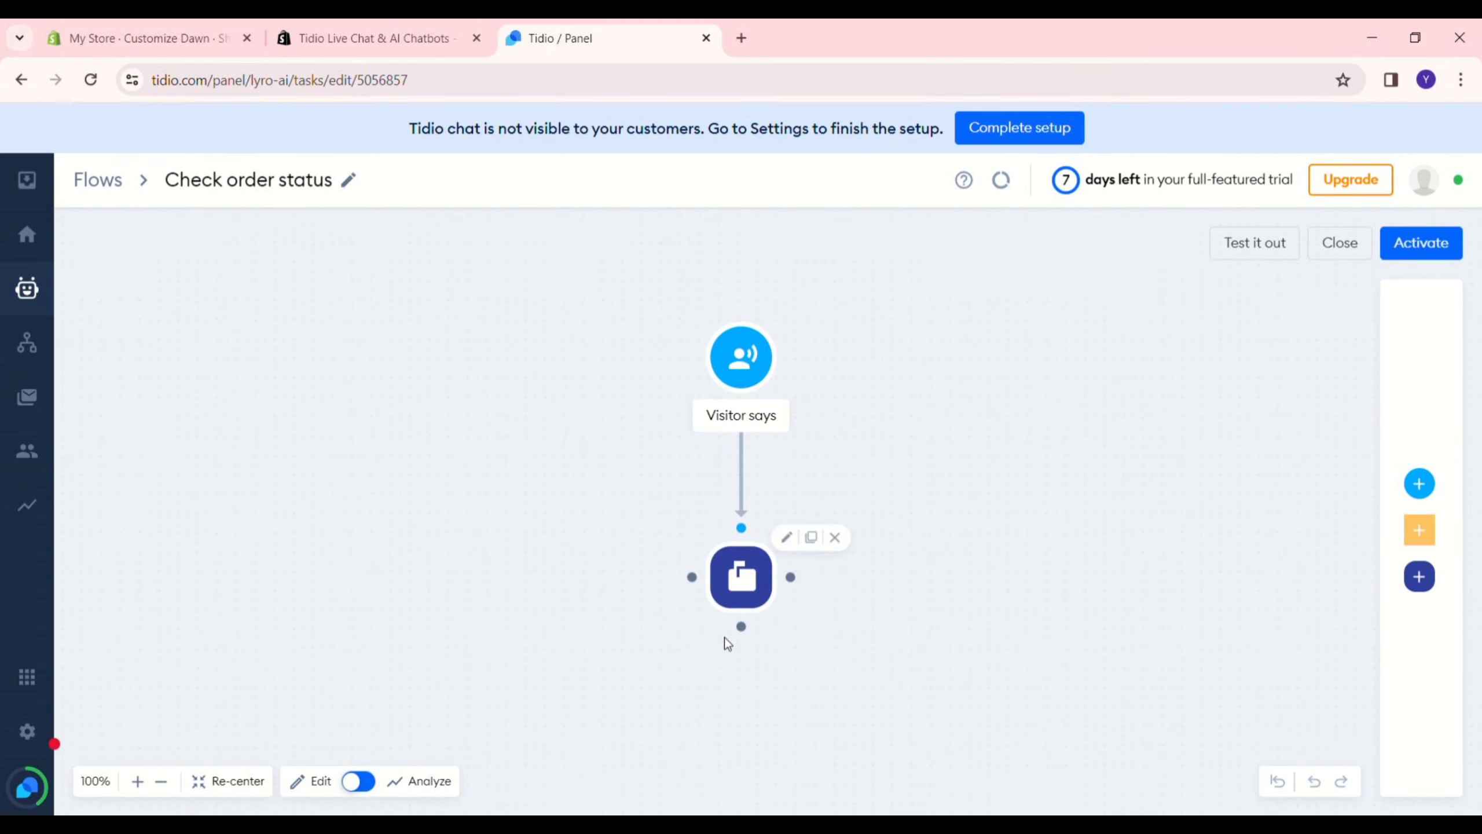
click(1408, 244)
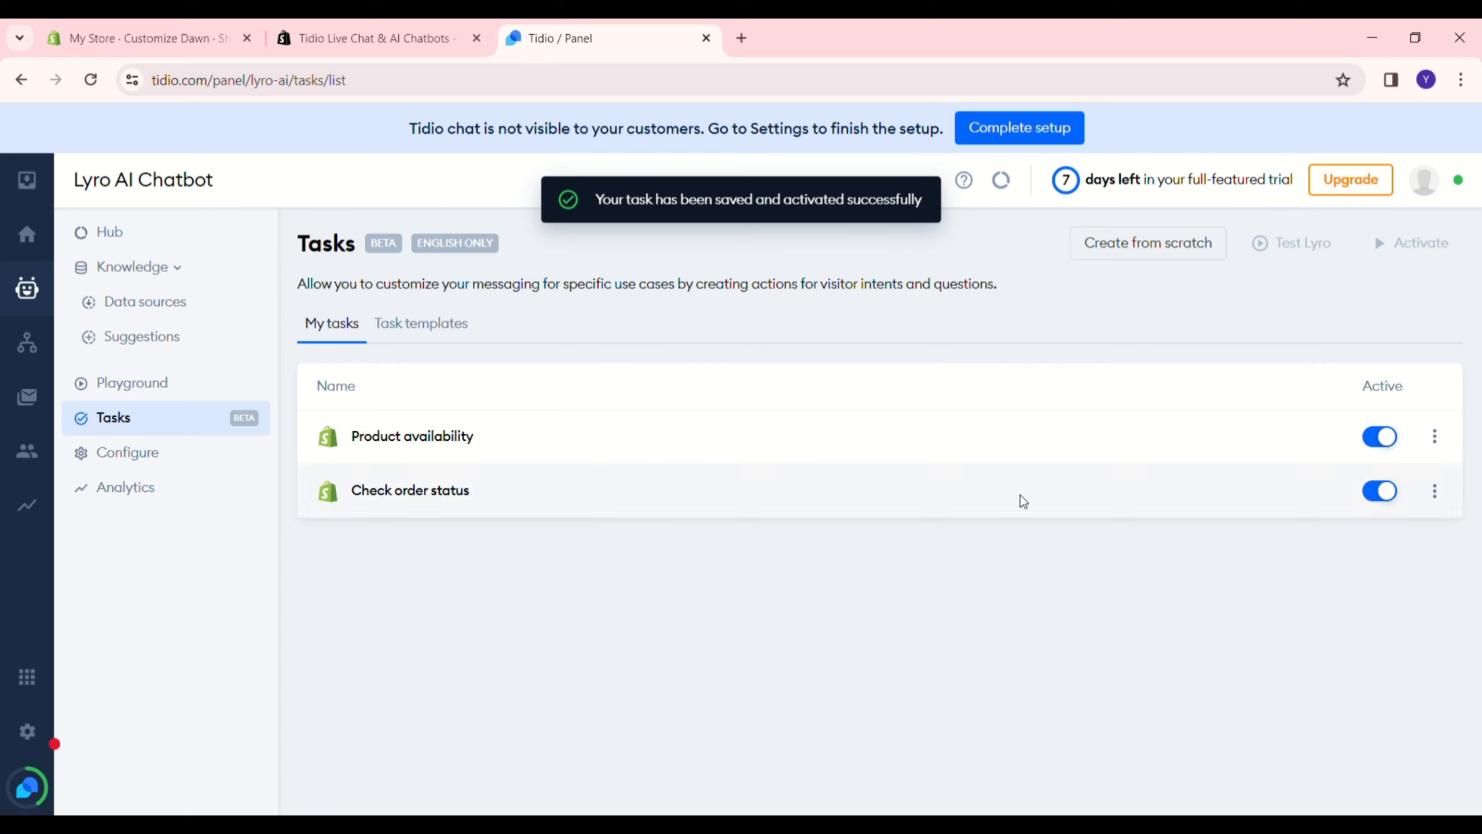
Open the Check order status task in the flow editor.
click(1437, 494)
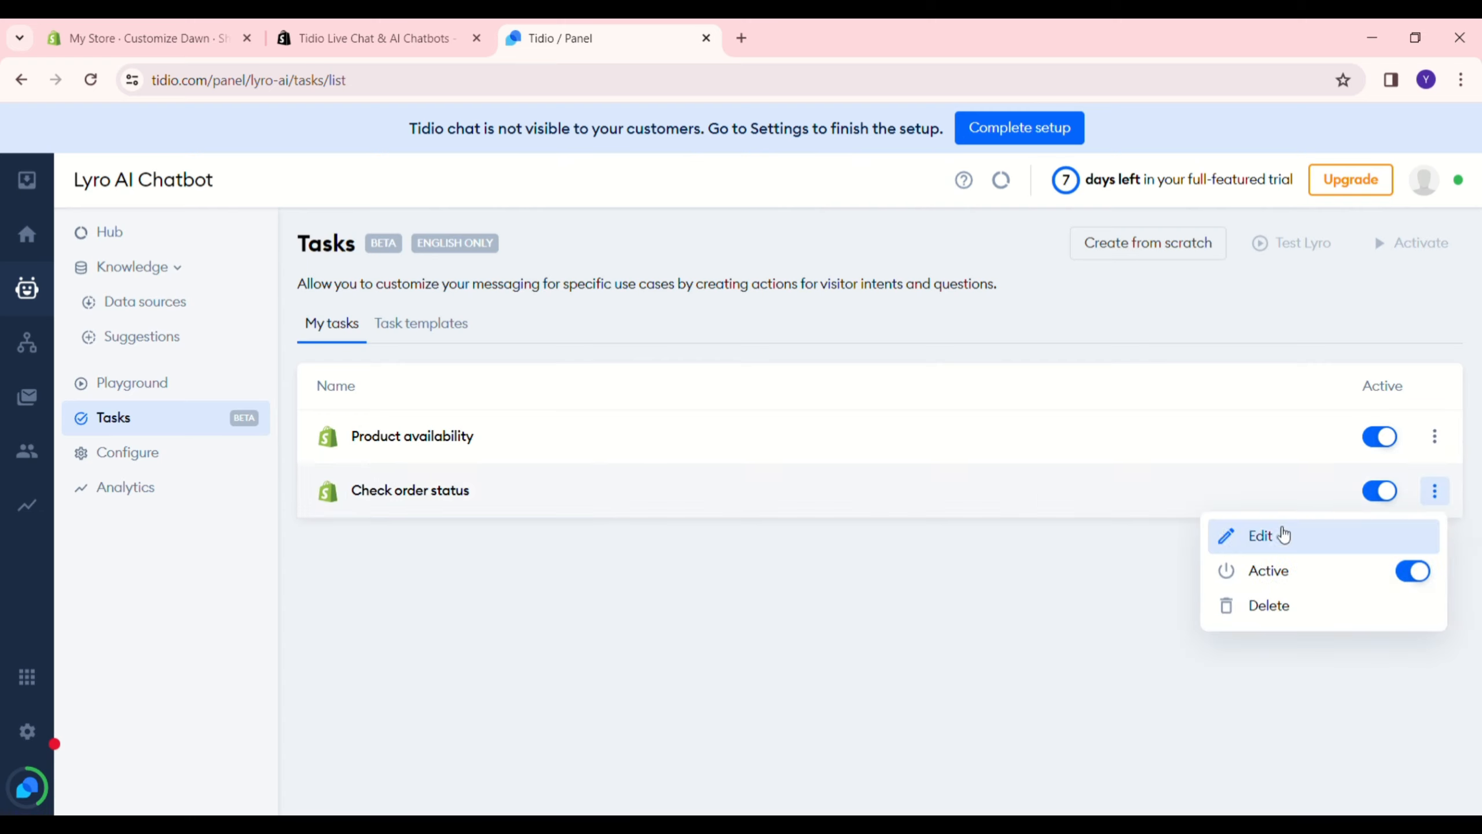
click(1243, 542)
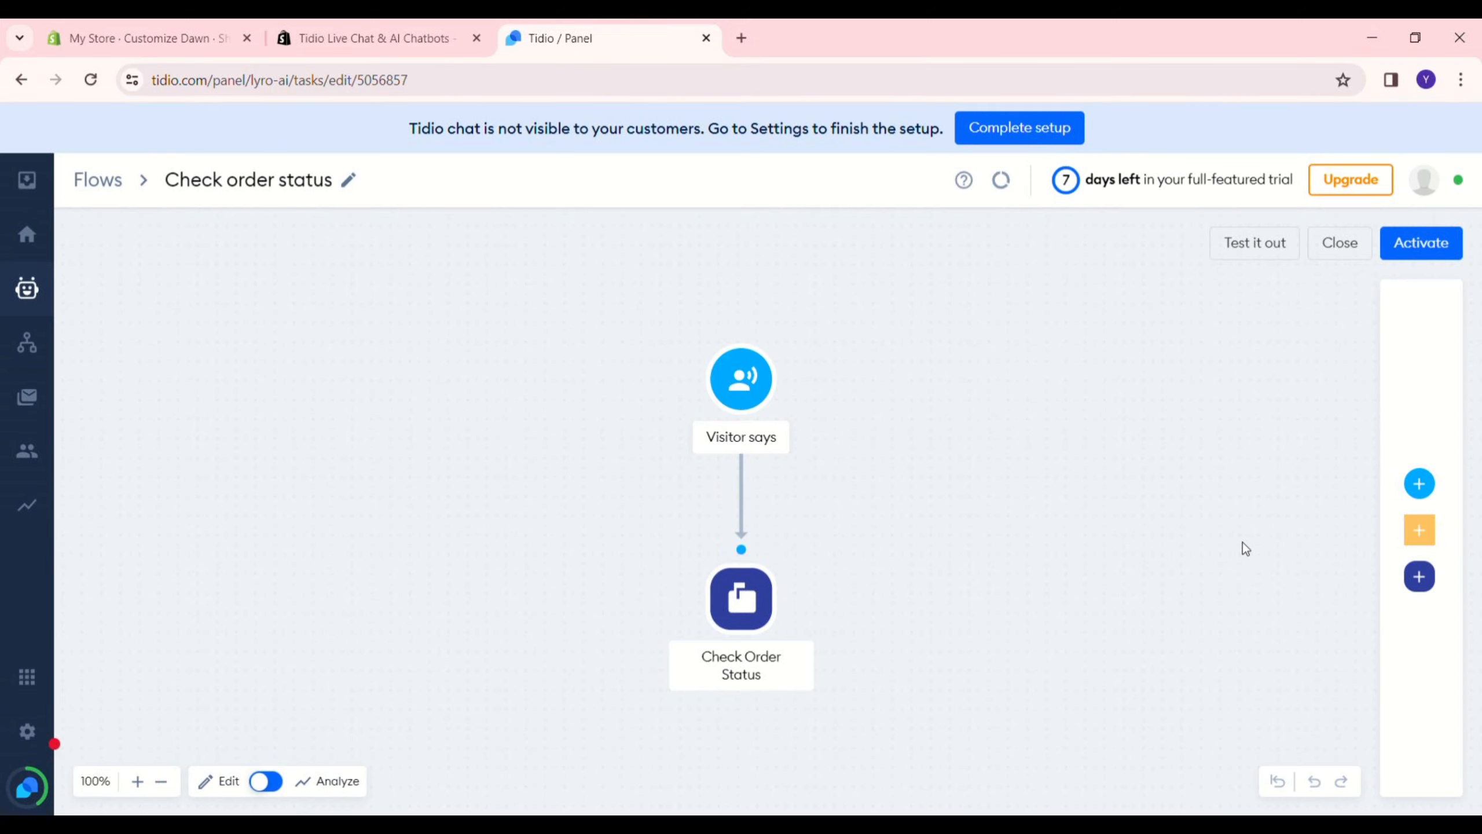
Examine the triggers, conditions and actions available for the task flow, including the Shopify actions.
mouse_move(1453, 487)
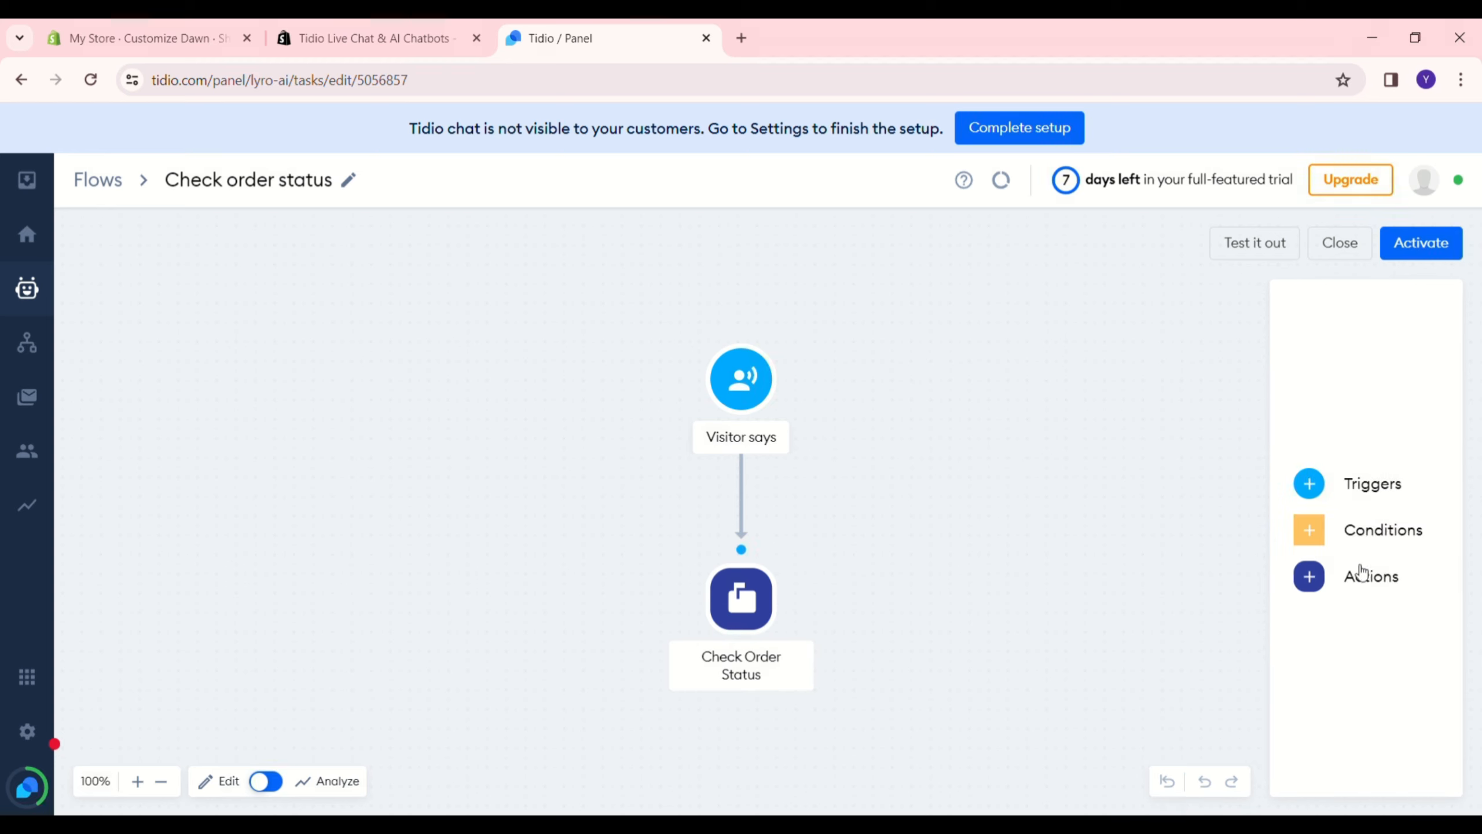
click(1311, 485)
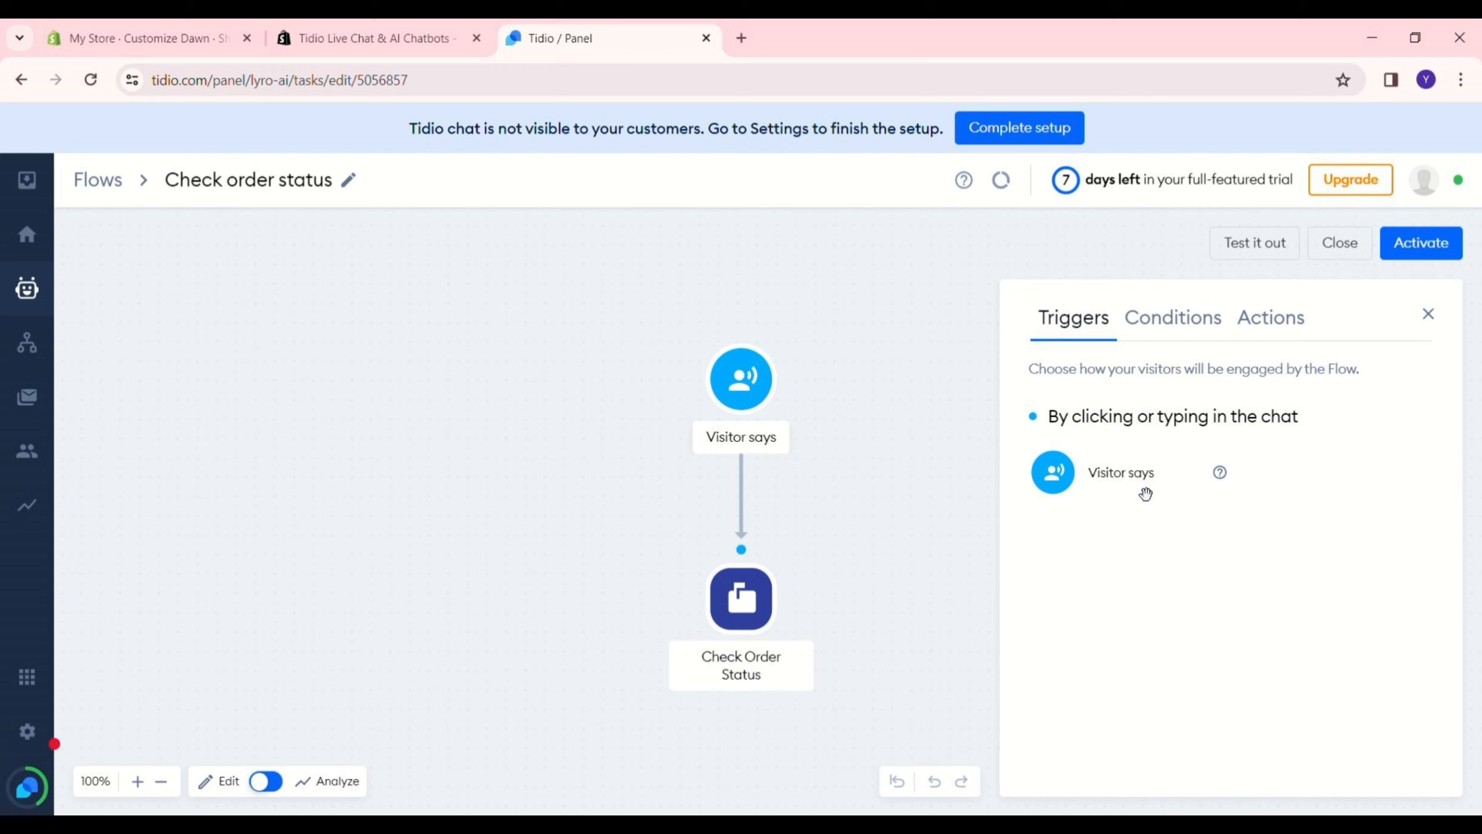
click(1162, 329)
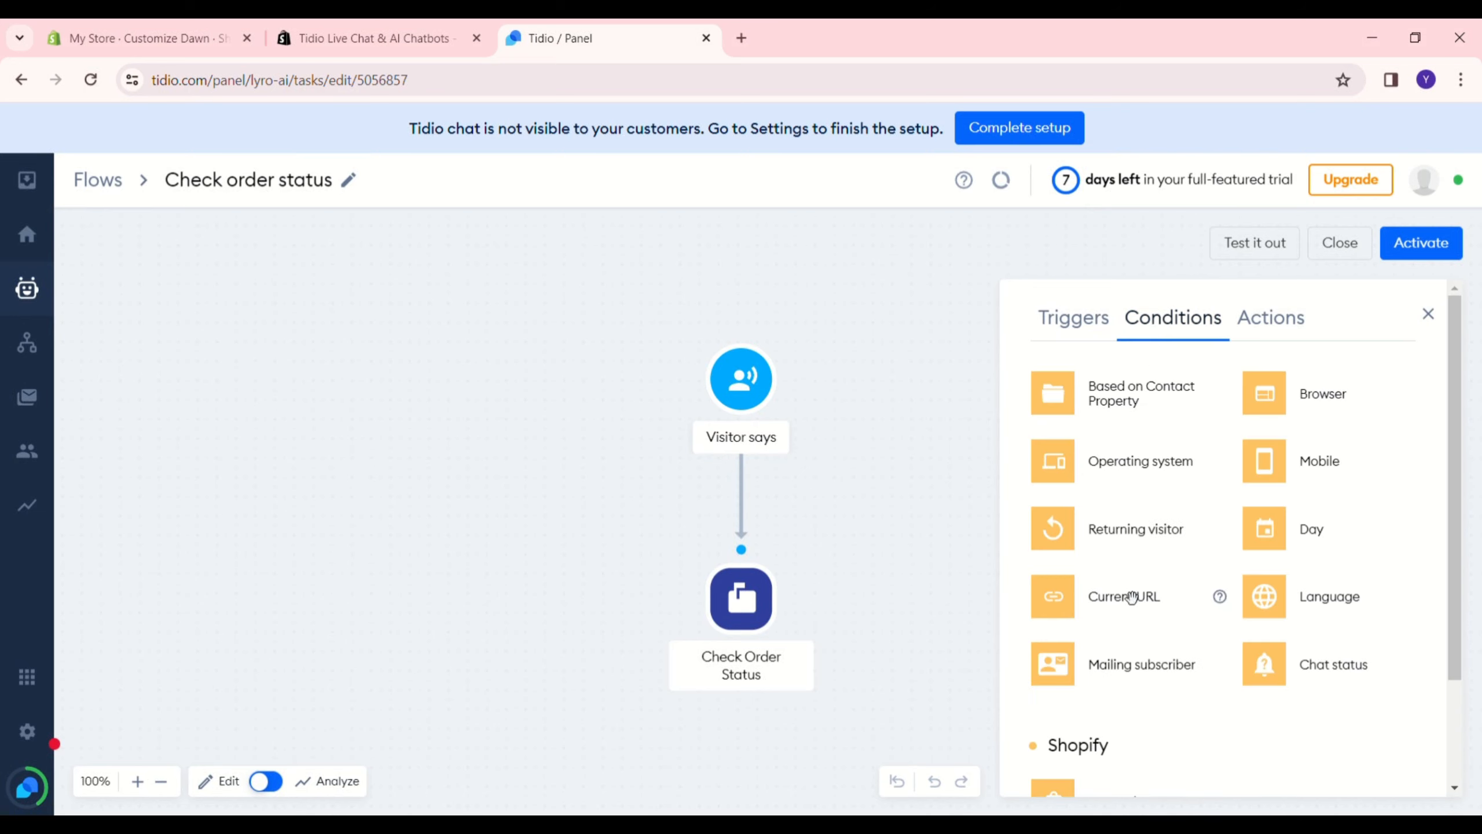
scroll(1194, 685, down, 3)
scroll(1195, 685, up, 3)
click(1305, 336)
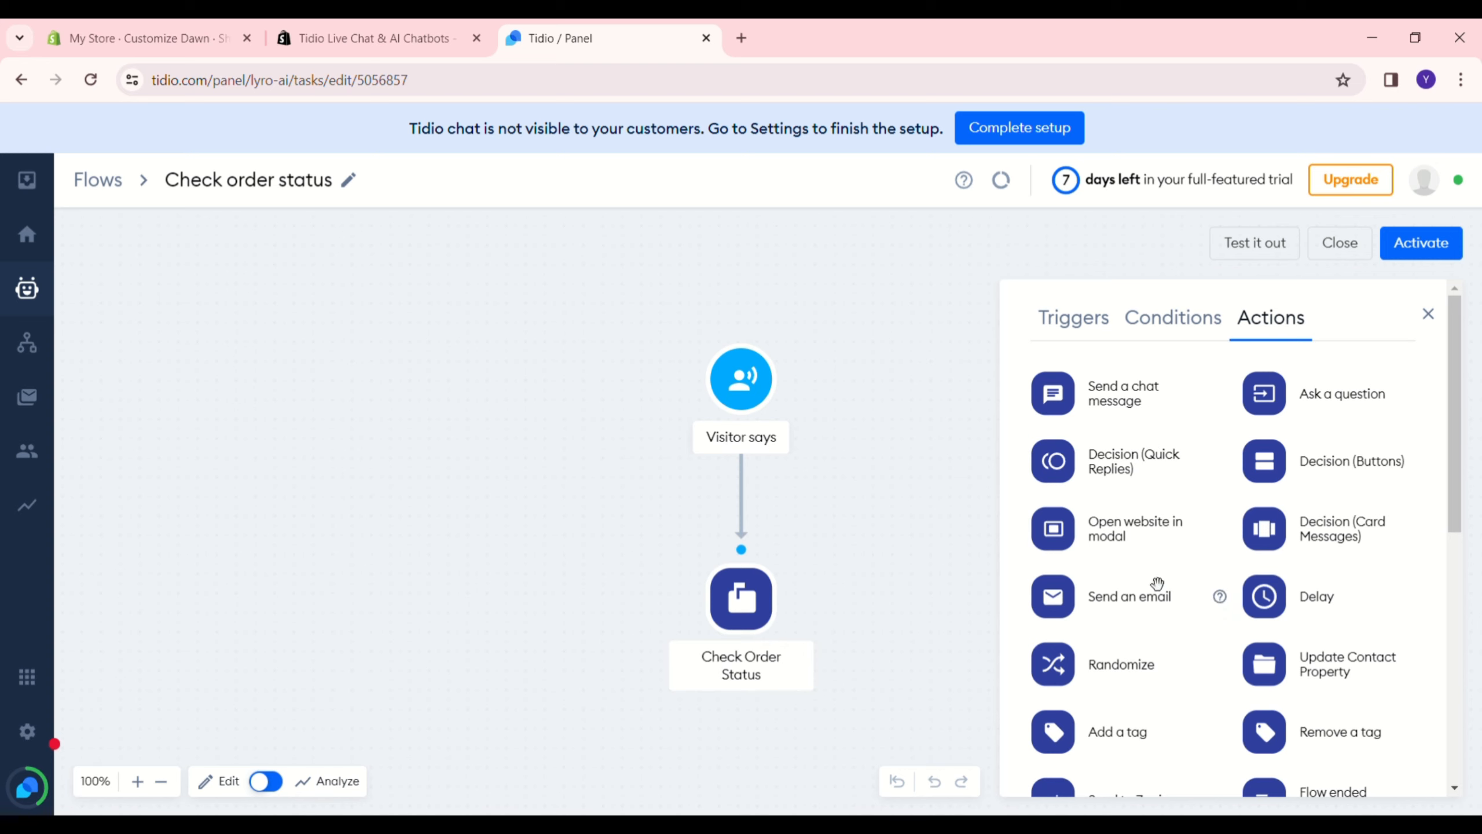
scroll(1157, 633, down, 1)
scroll(1133, 677, down, 2)
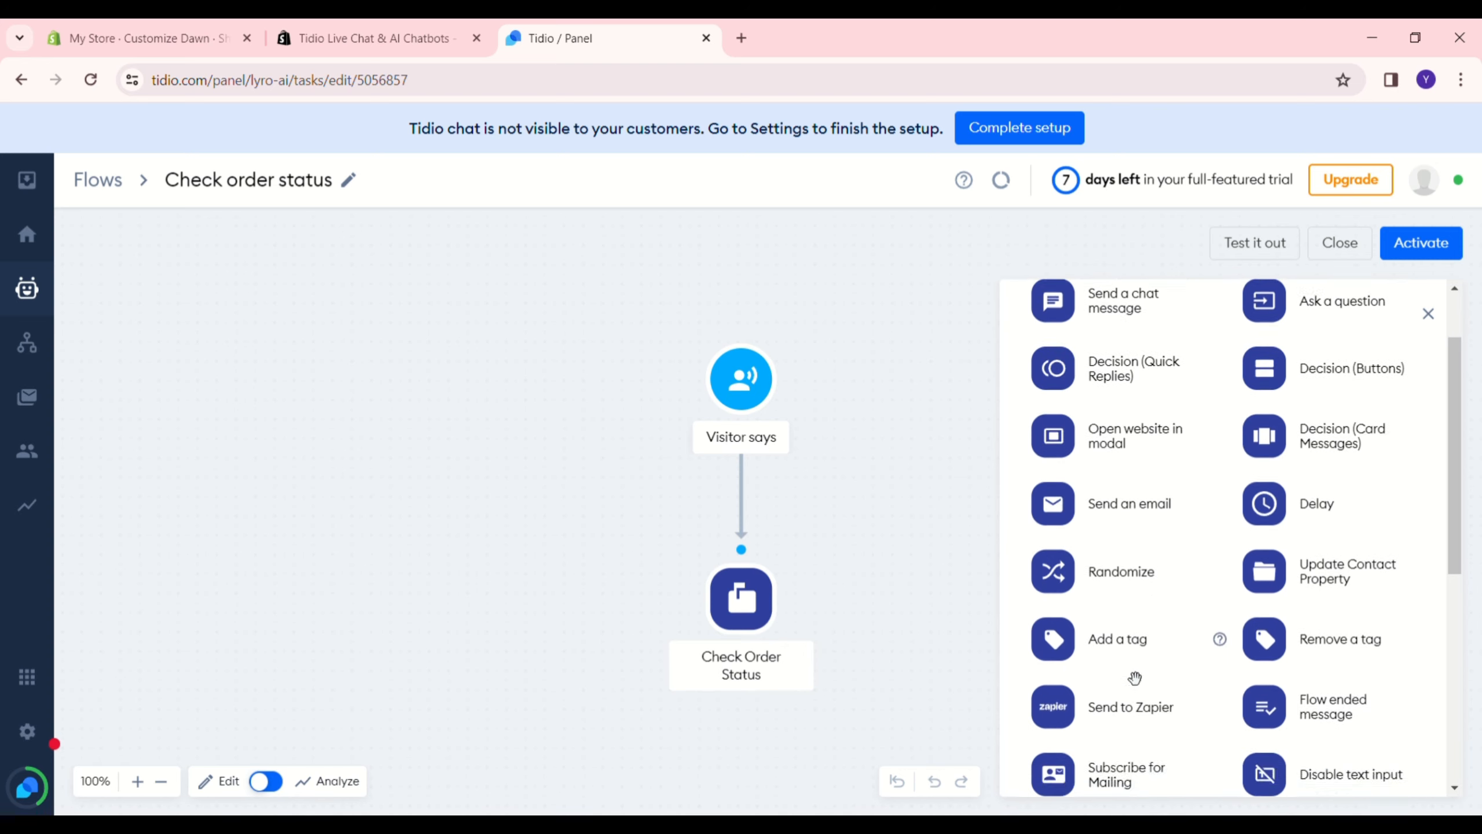
scroll(1134, 677, down, 5)
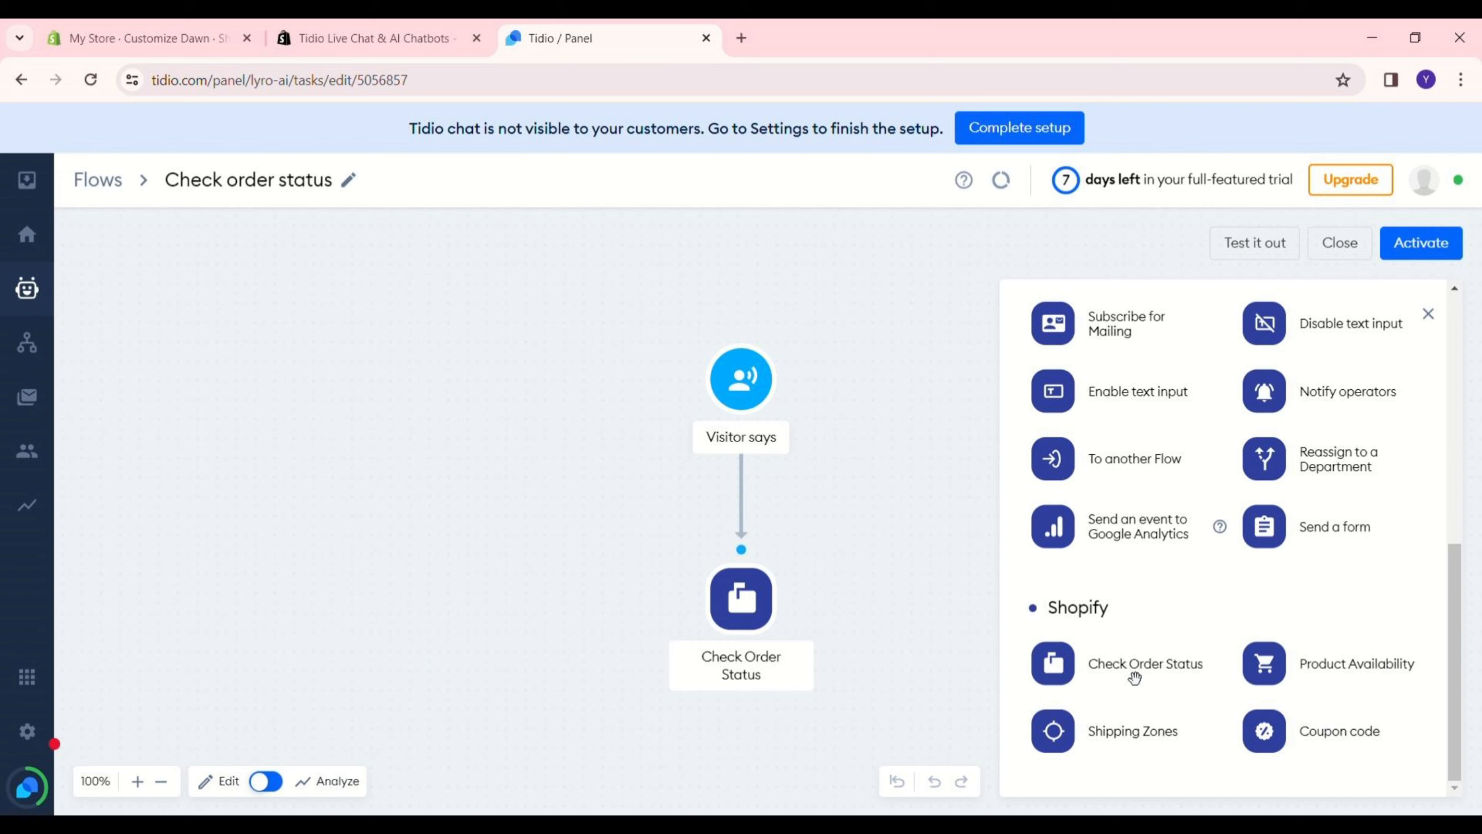
scroll(1134, 678, up, 1)
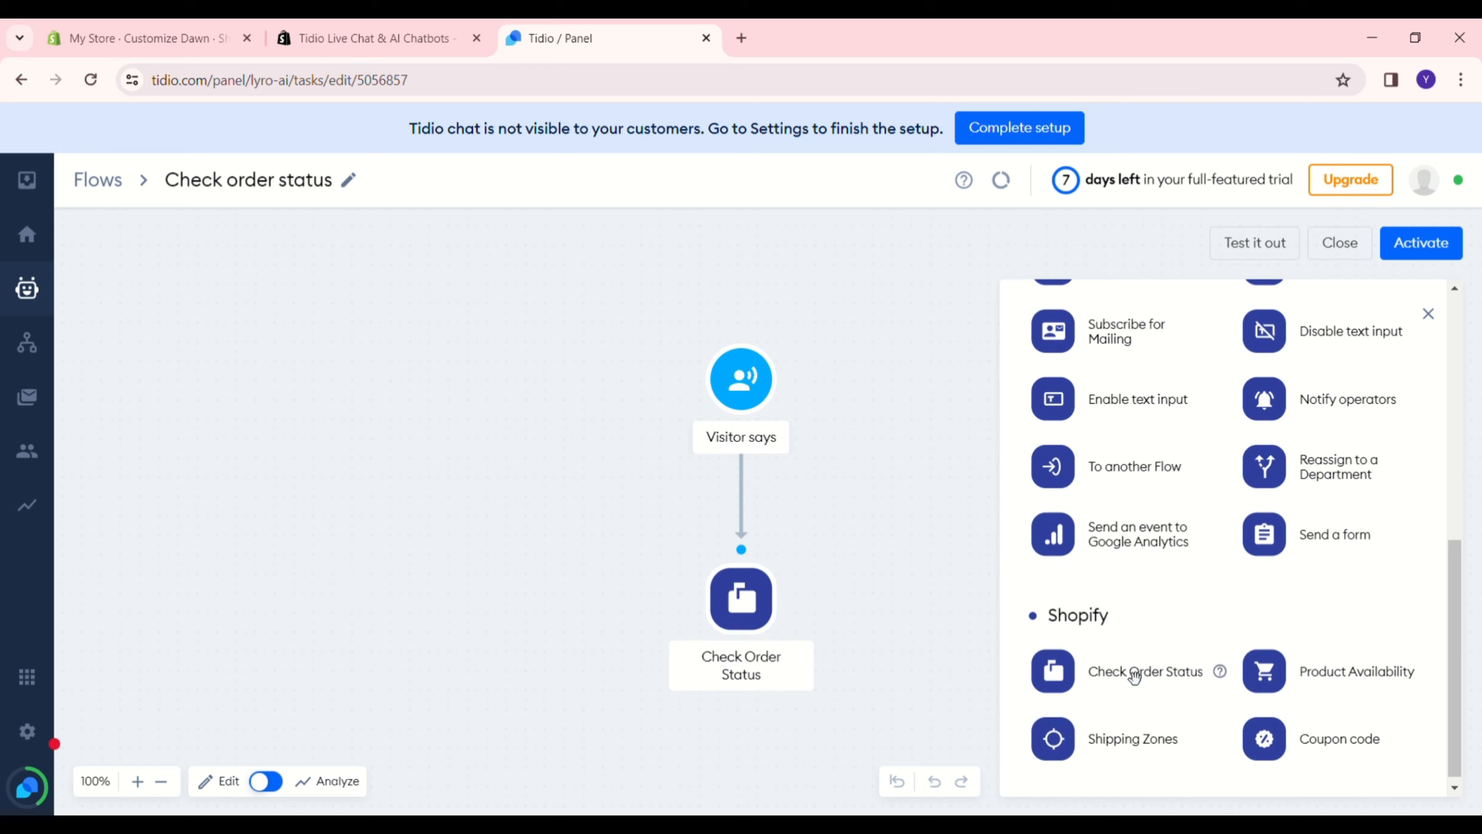
scroll(1109, 672, down, 1)
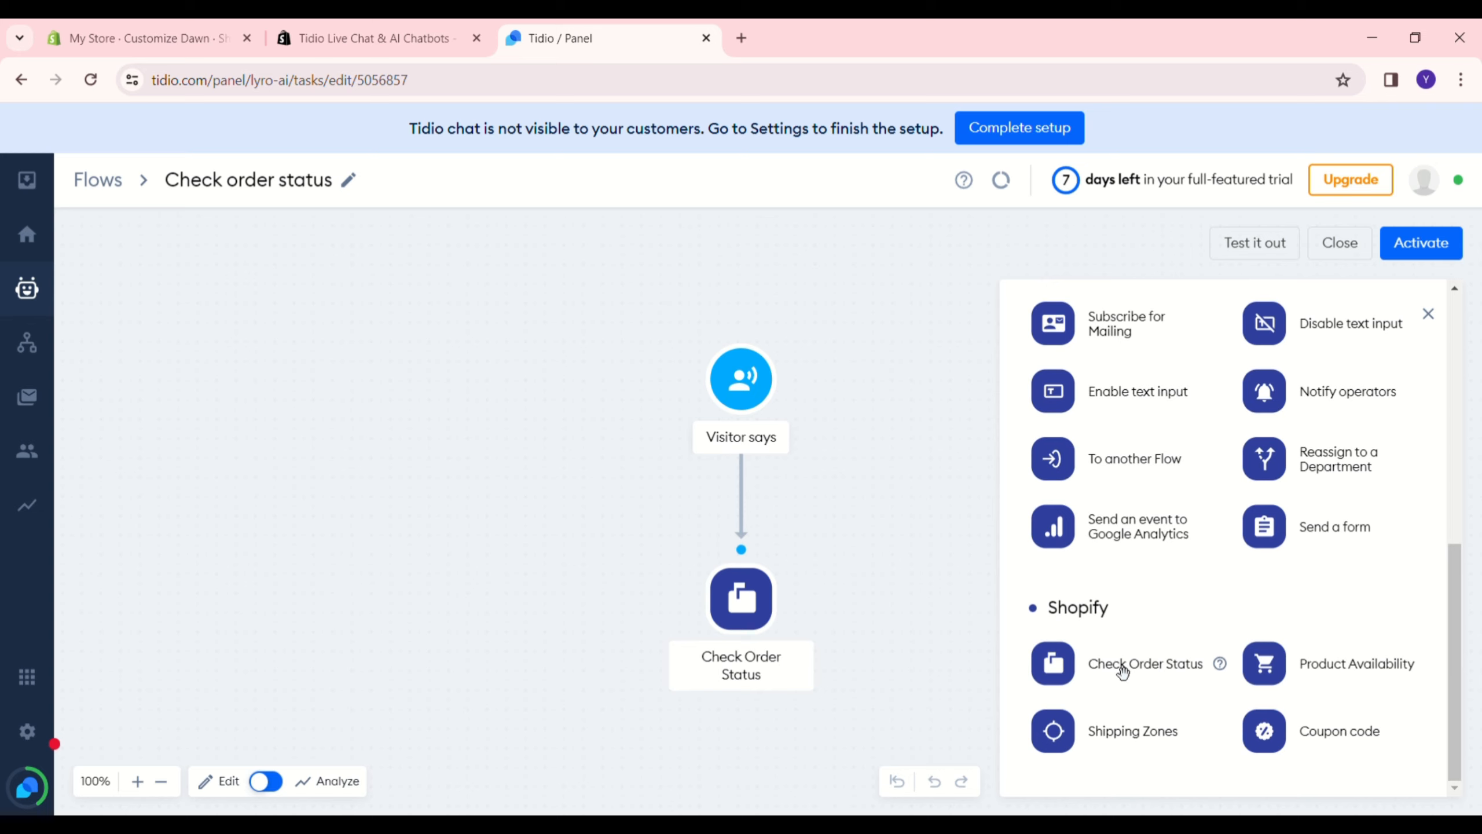
Add a Shopify Coupon code action beside the flow and try to connect it to the Visitor says trigger.
drag(1075, 673, 1118, 672)
drag(1255, 727, 495, 552)
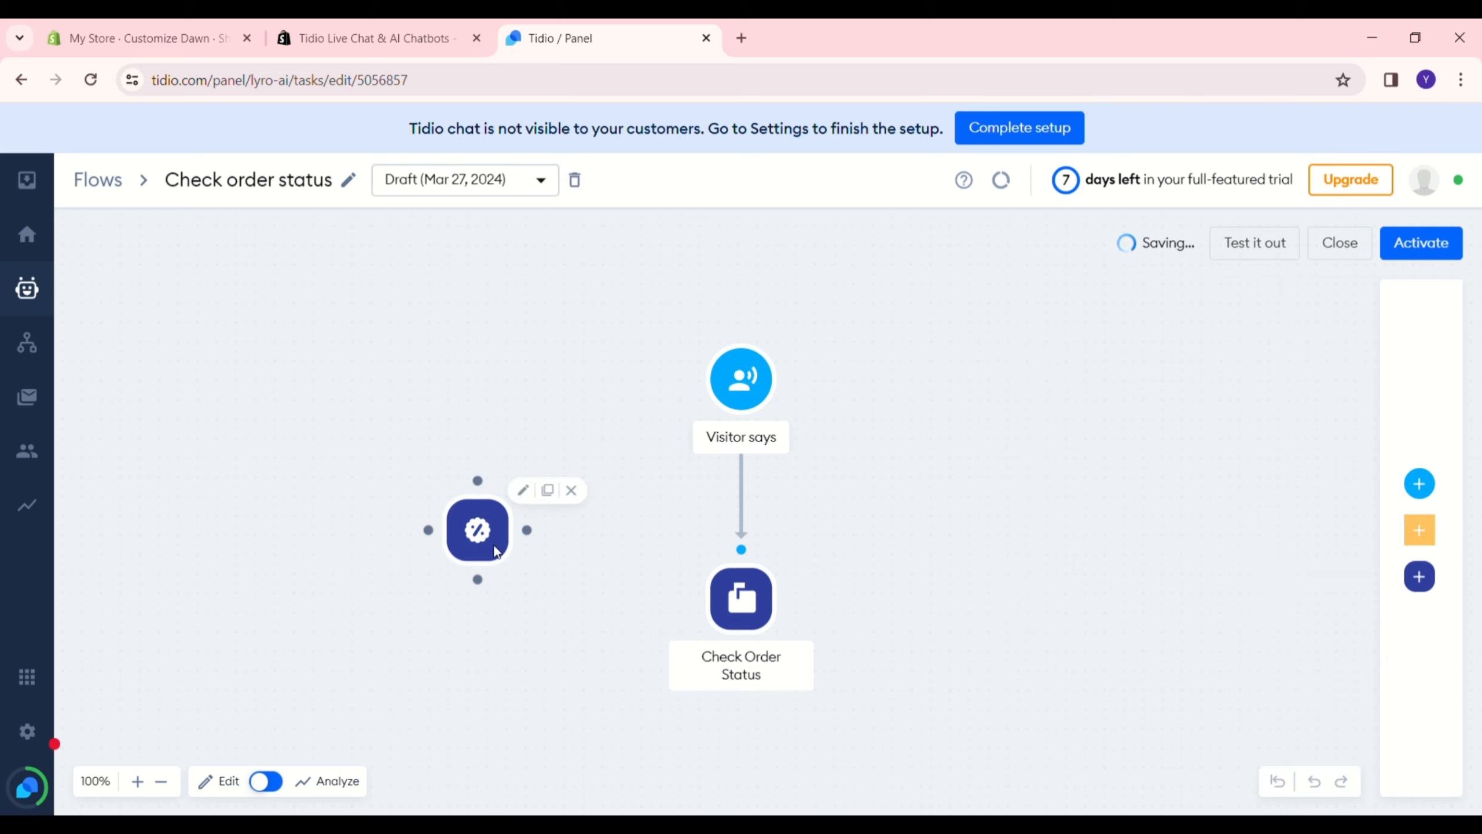
drag(478, 482, 719, 393)
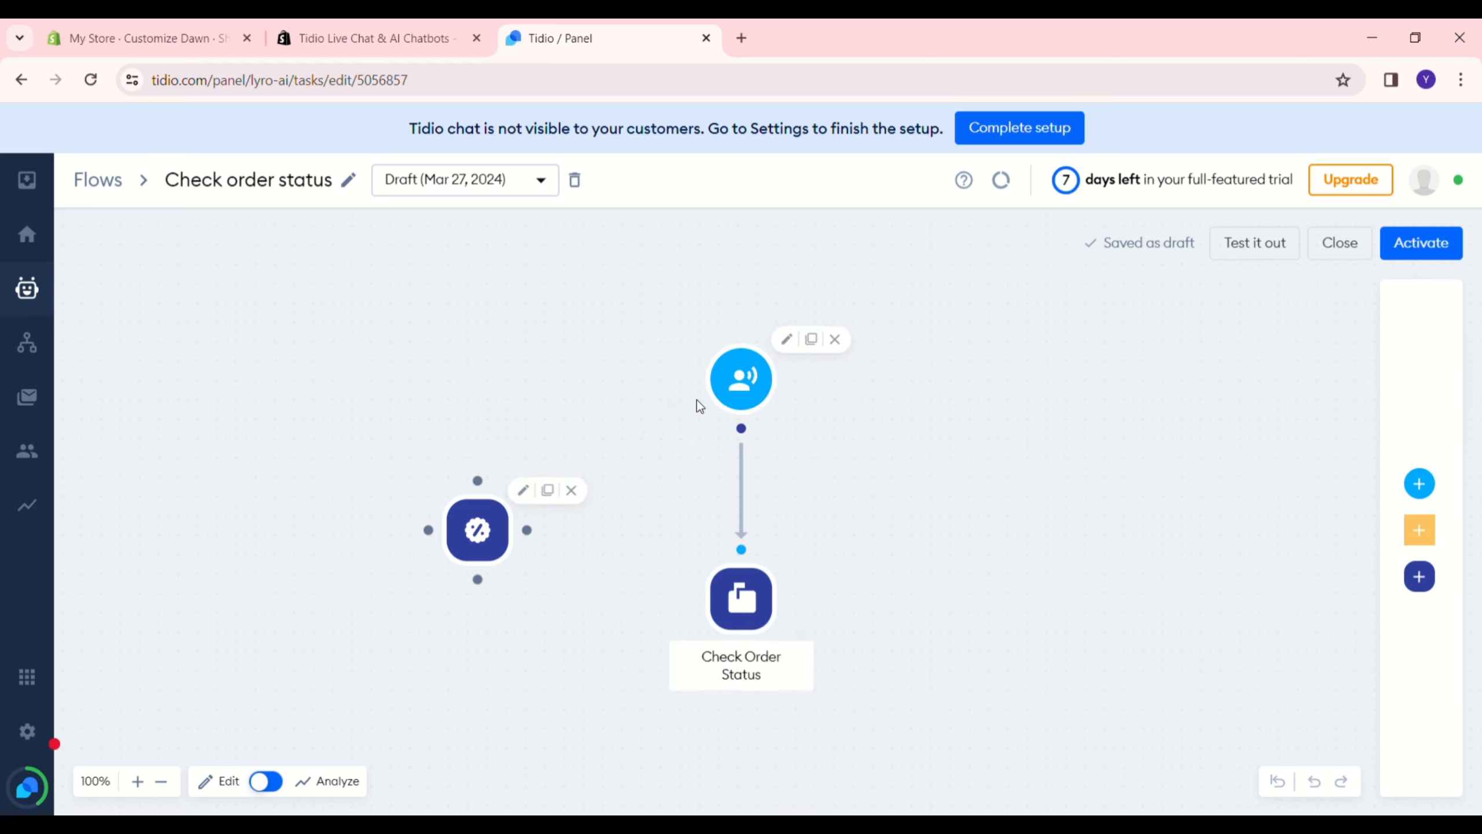
Try to enter 456gtird as the coupon code name in the Coupon code action's settings.
click(524, 491)
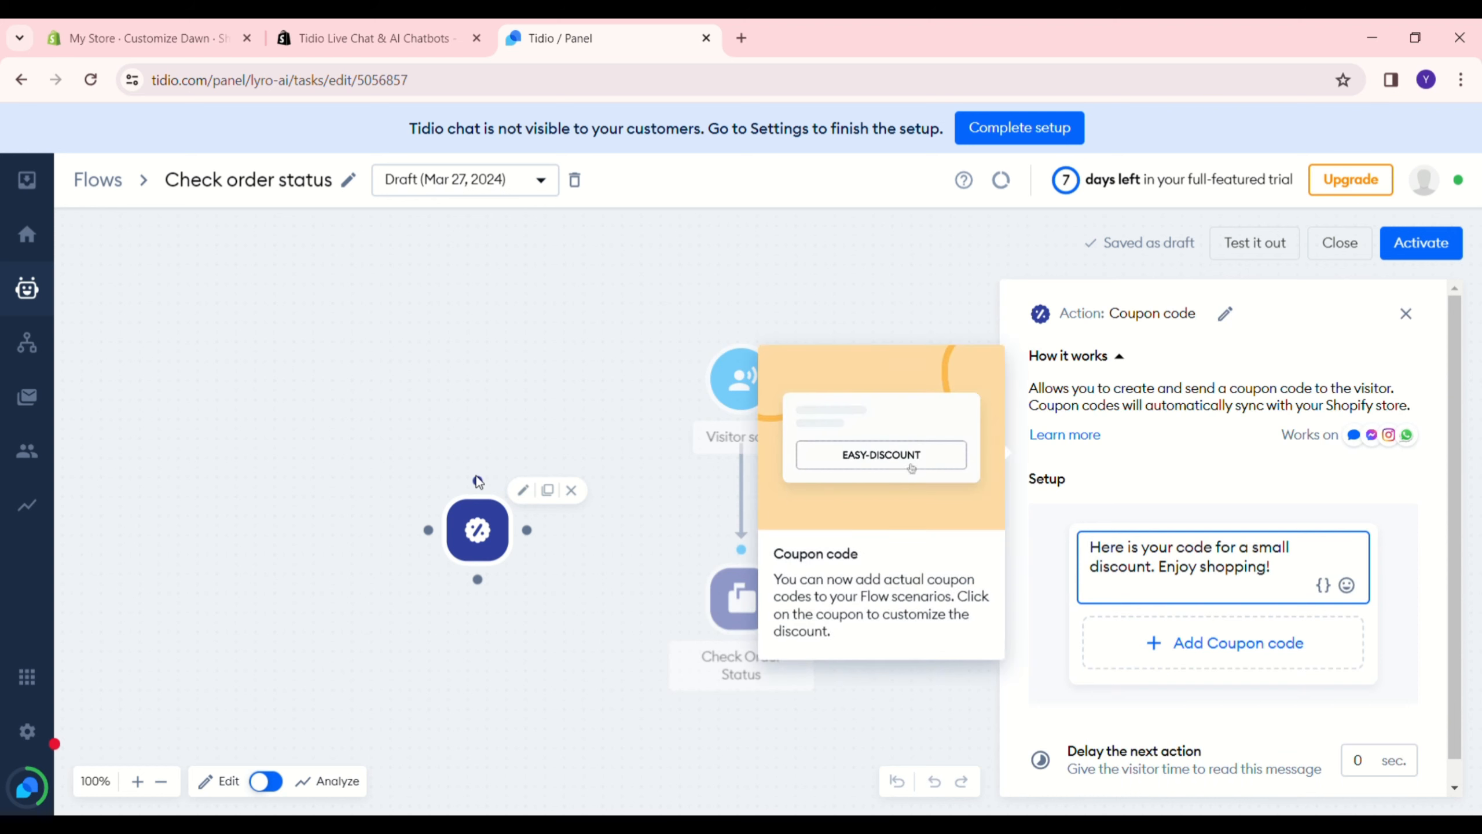
click(1177, 586)
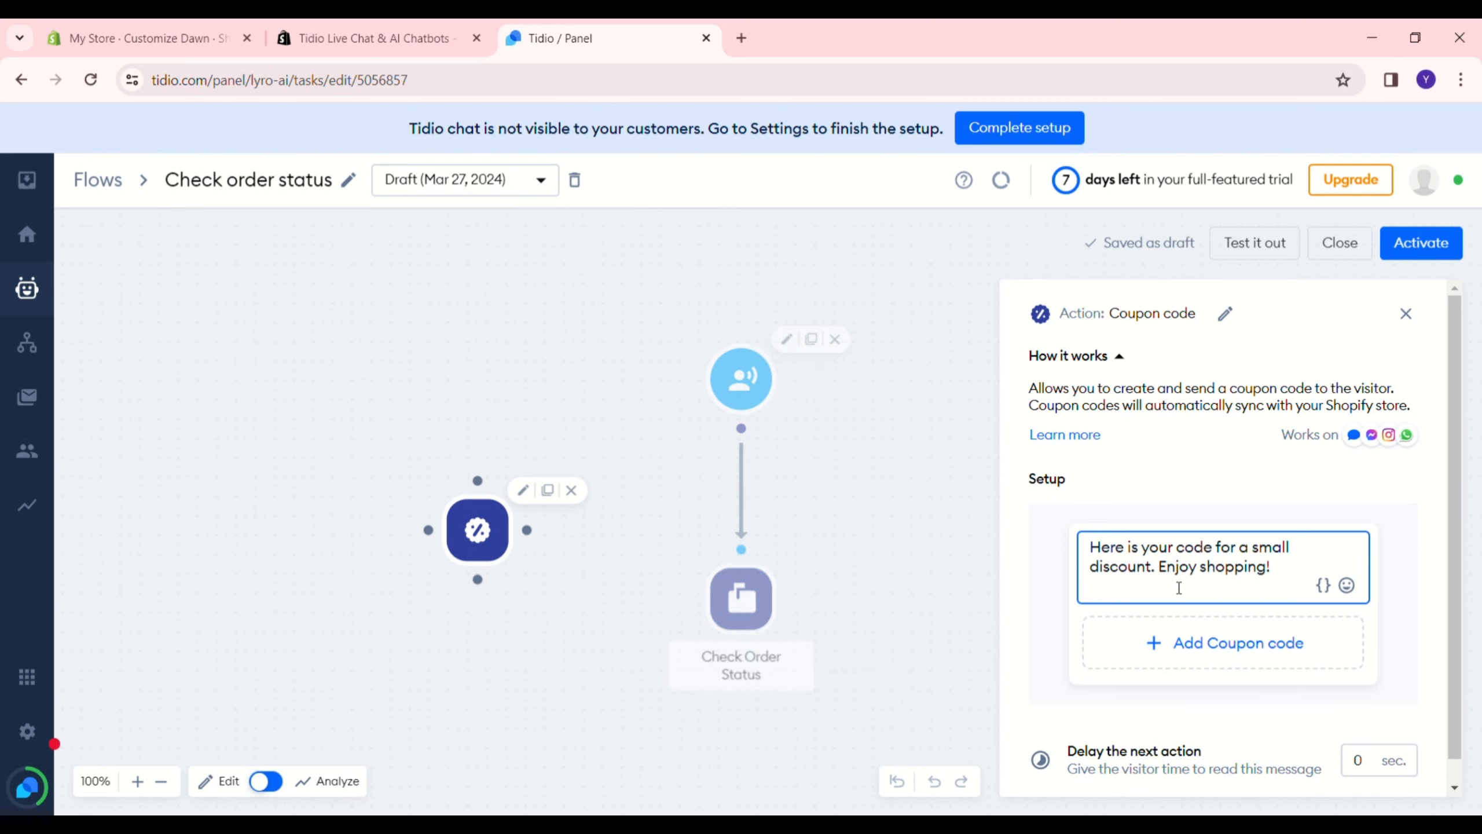
click(1167, 654)
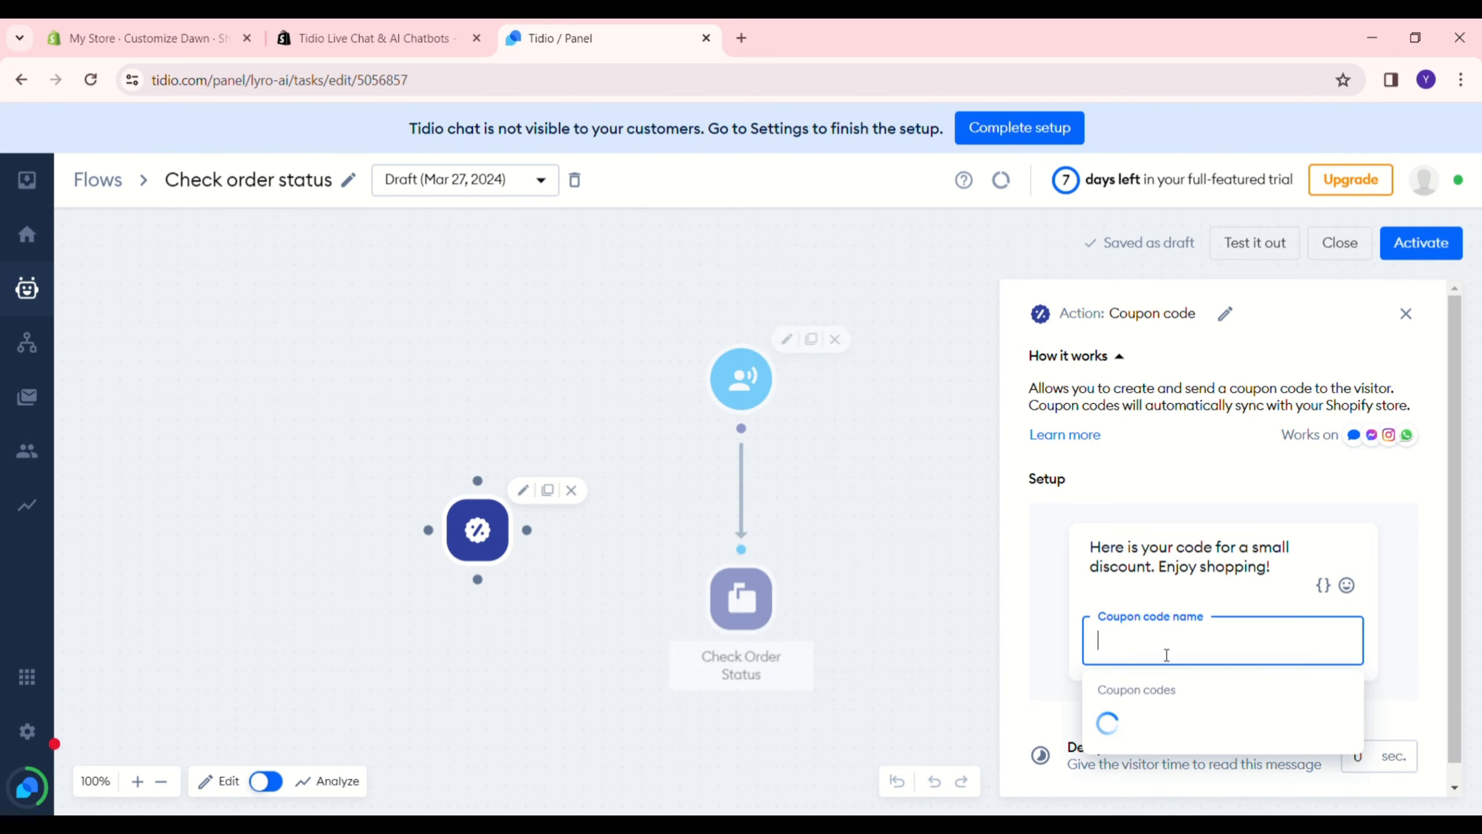
click(1142, 620)
click(1157, 625)
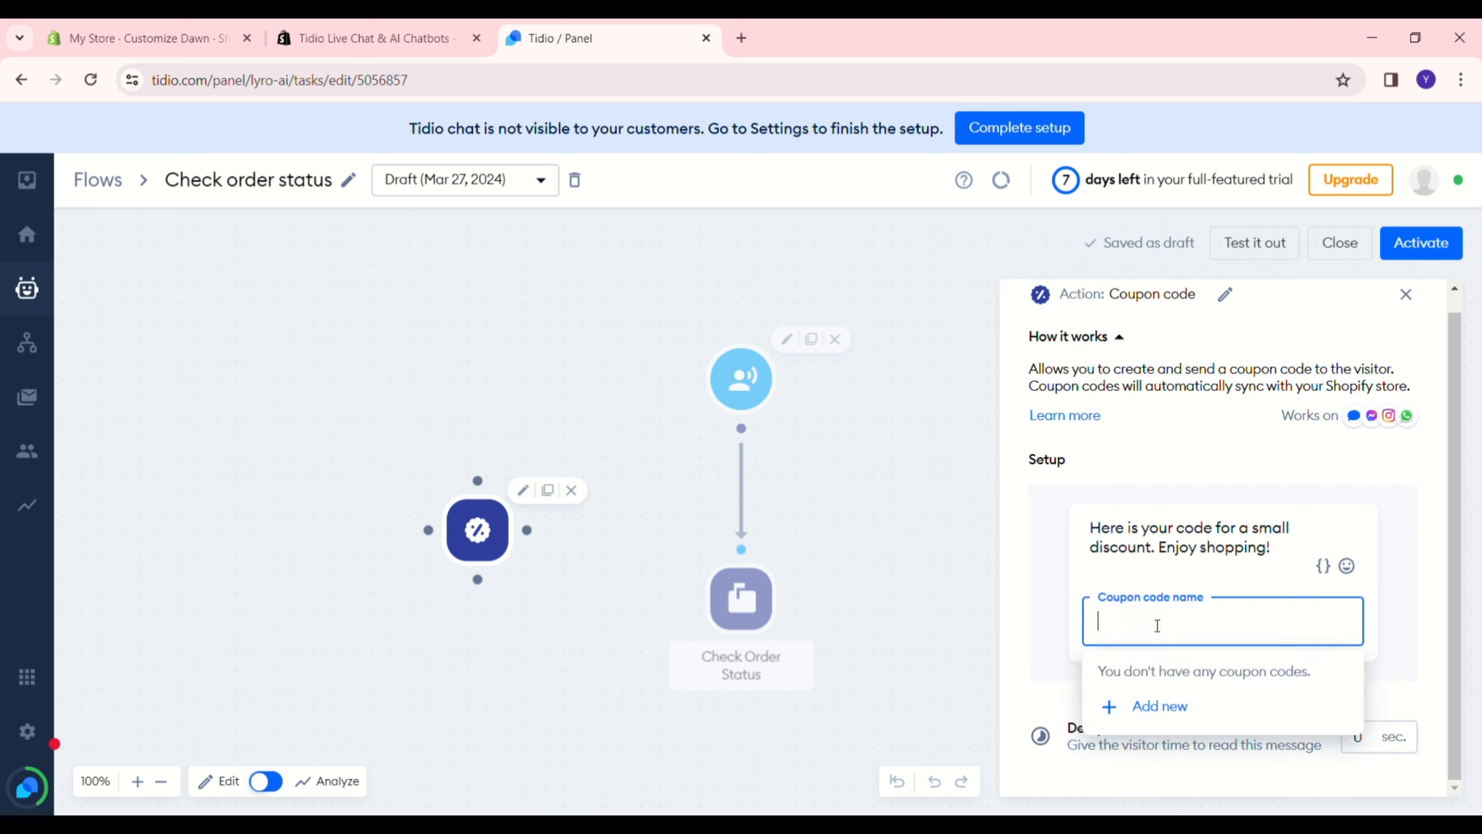
click(1146, 628)
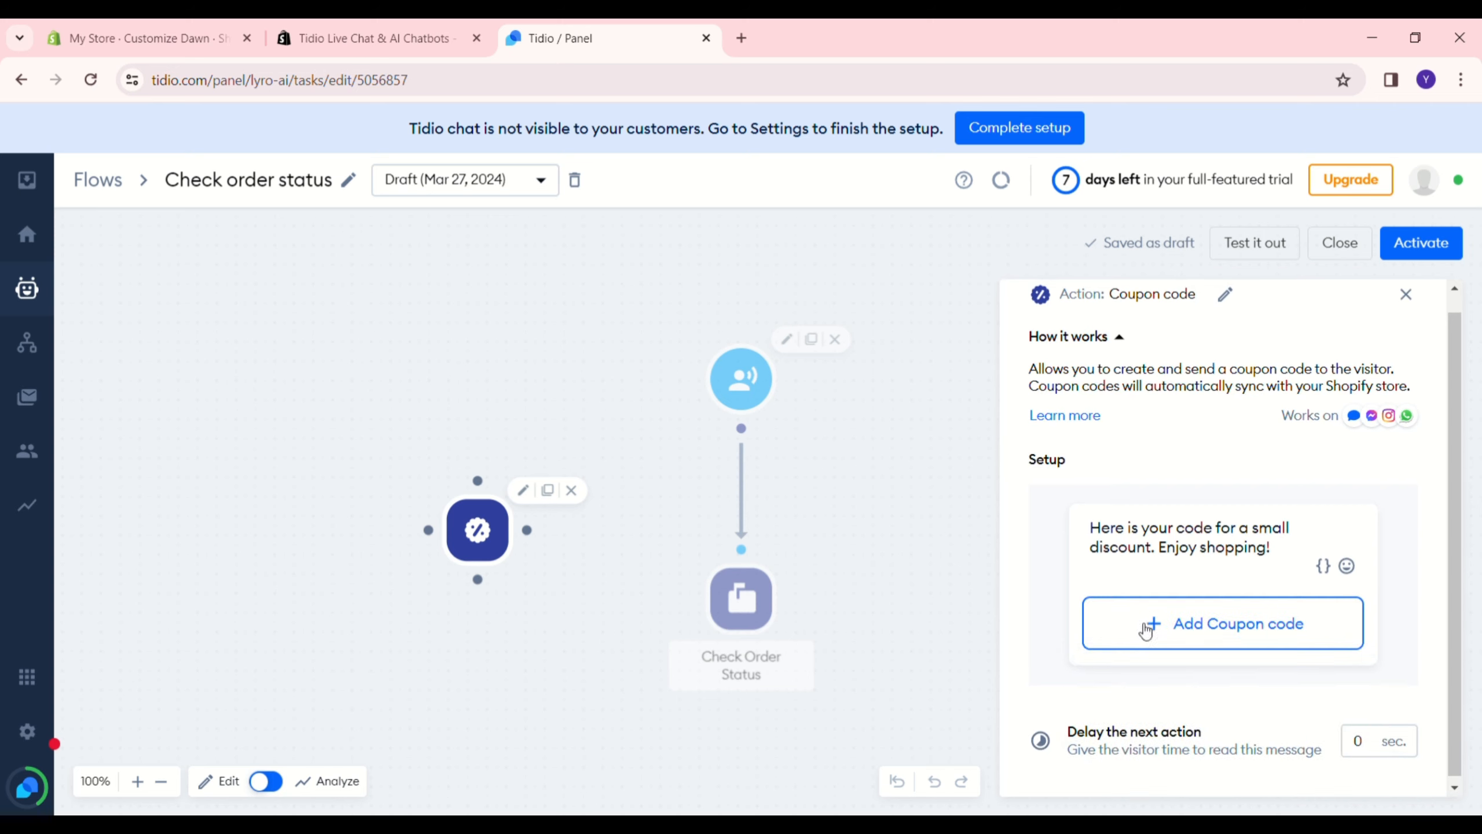
click(1152, 628)
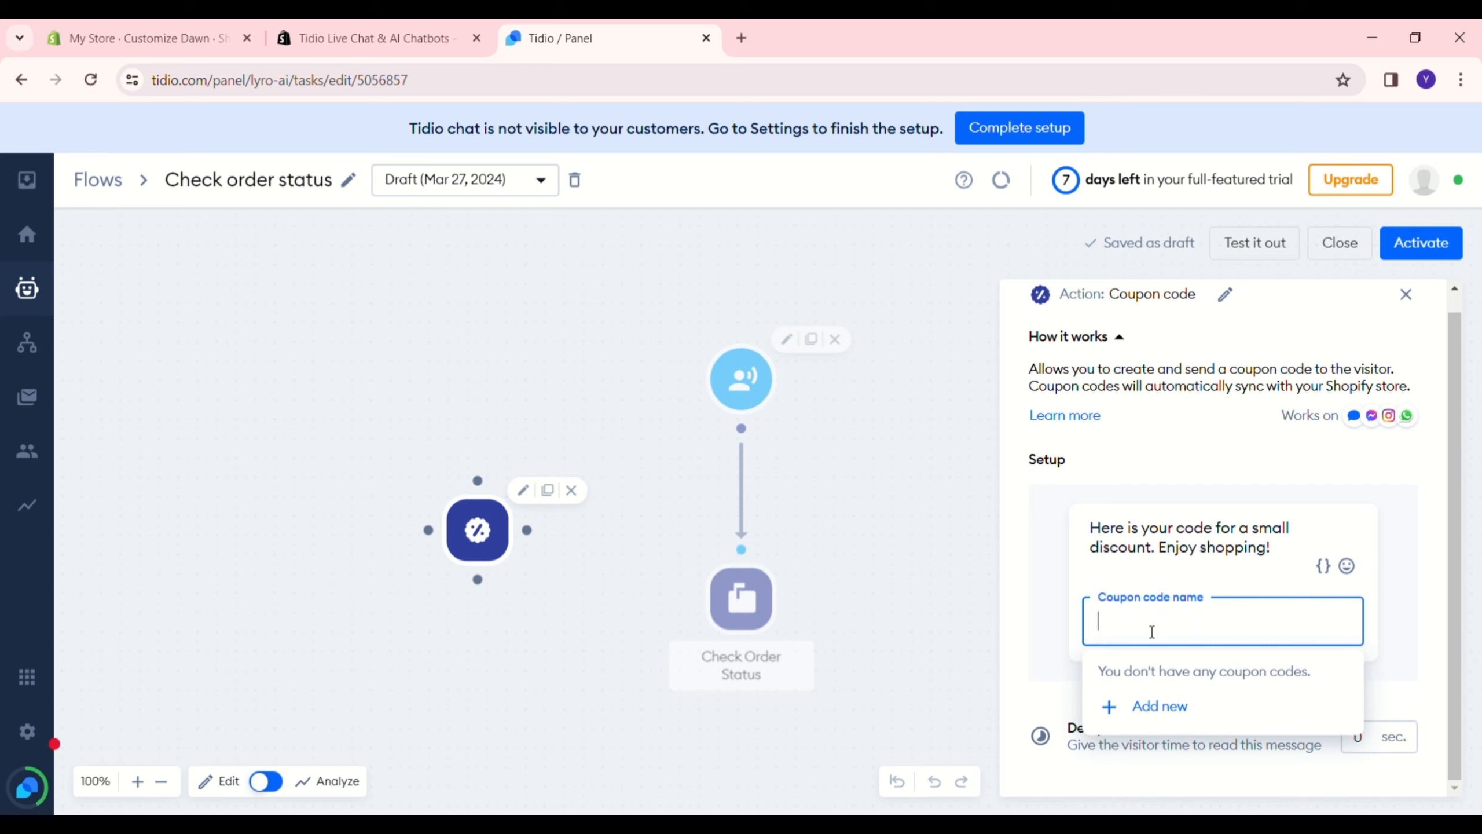
text(456gtird)
click(1312, 688)
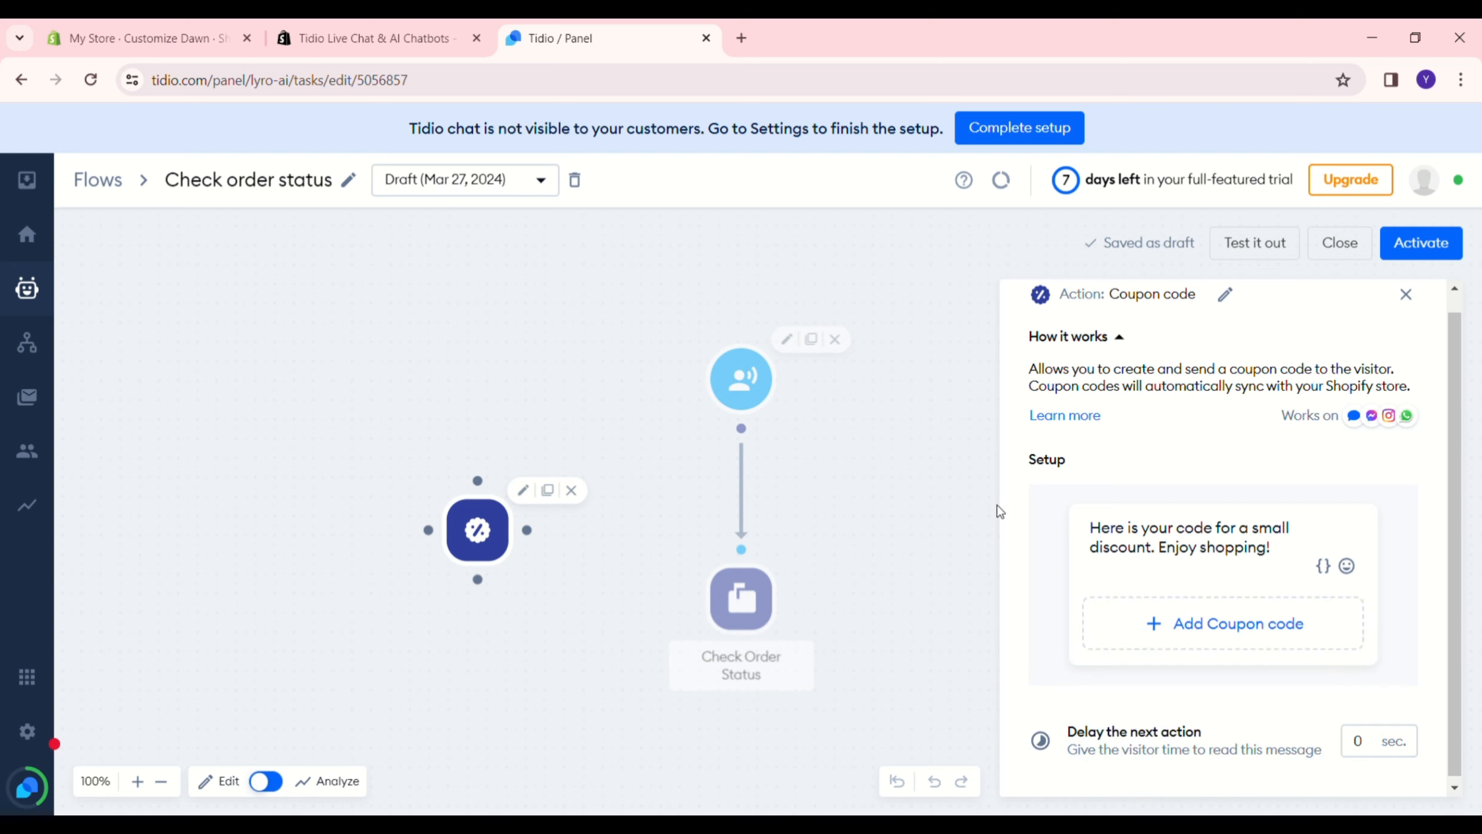
Try to connect the Coupon code action to Check Order Status, and to Visitor says after undoing that connection.
drag(527, 530, 720, 549)
click(720, 542)
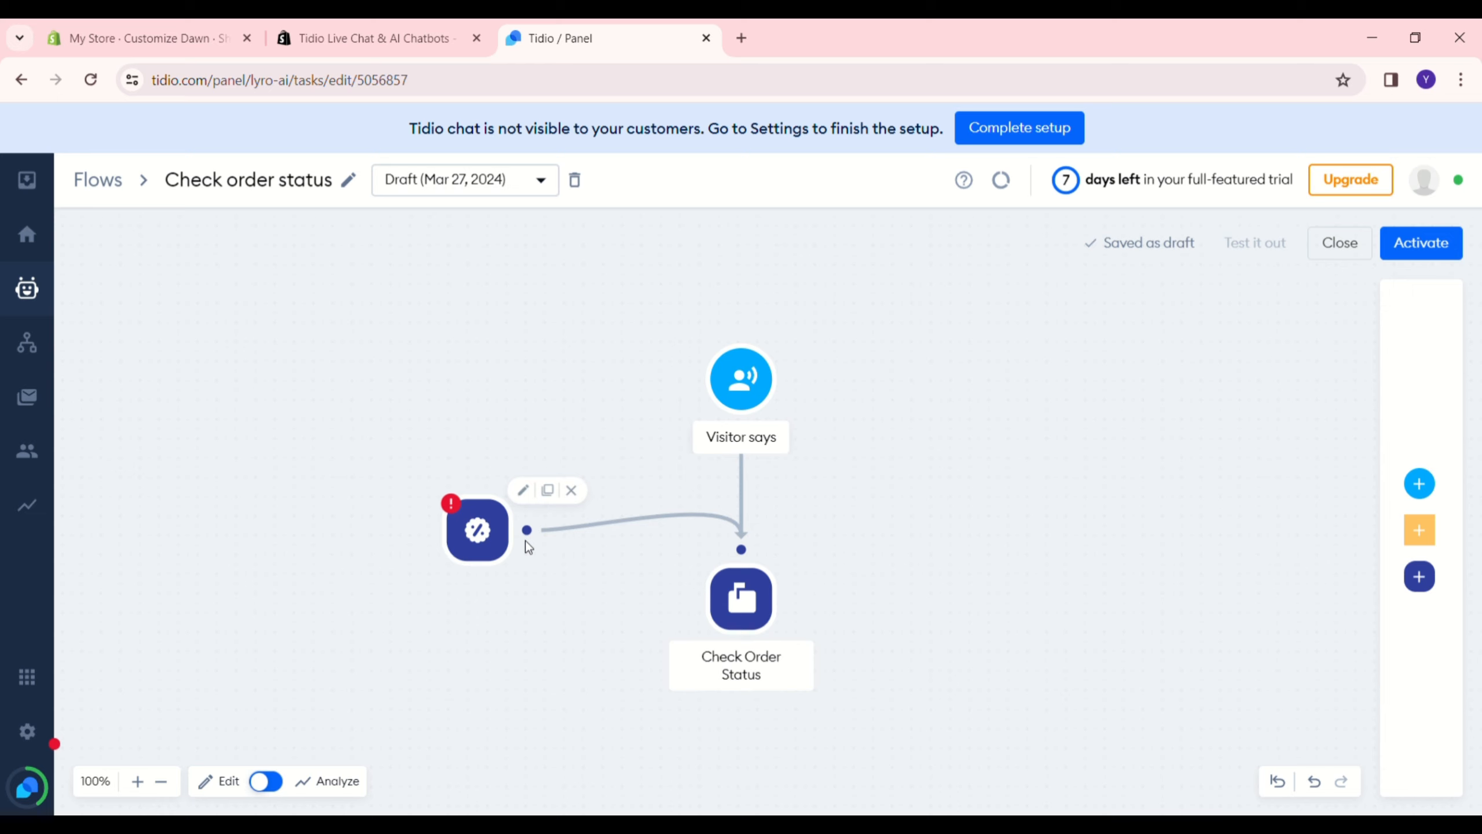
key(ctrl+z)
drag(527, 530, 750, 424)
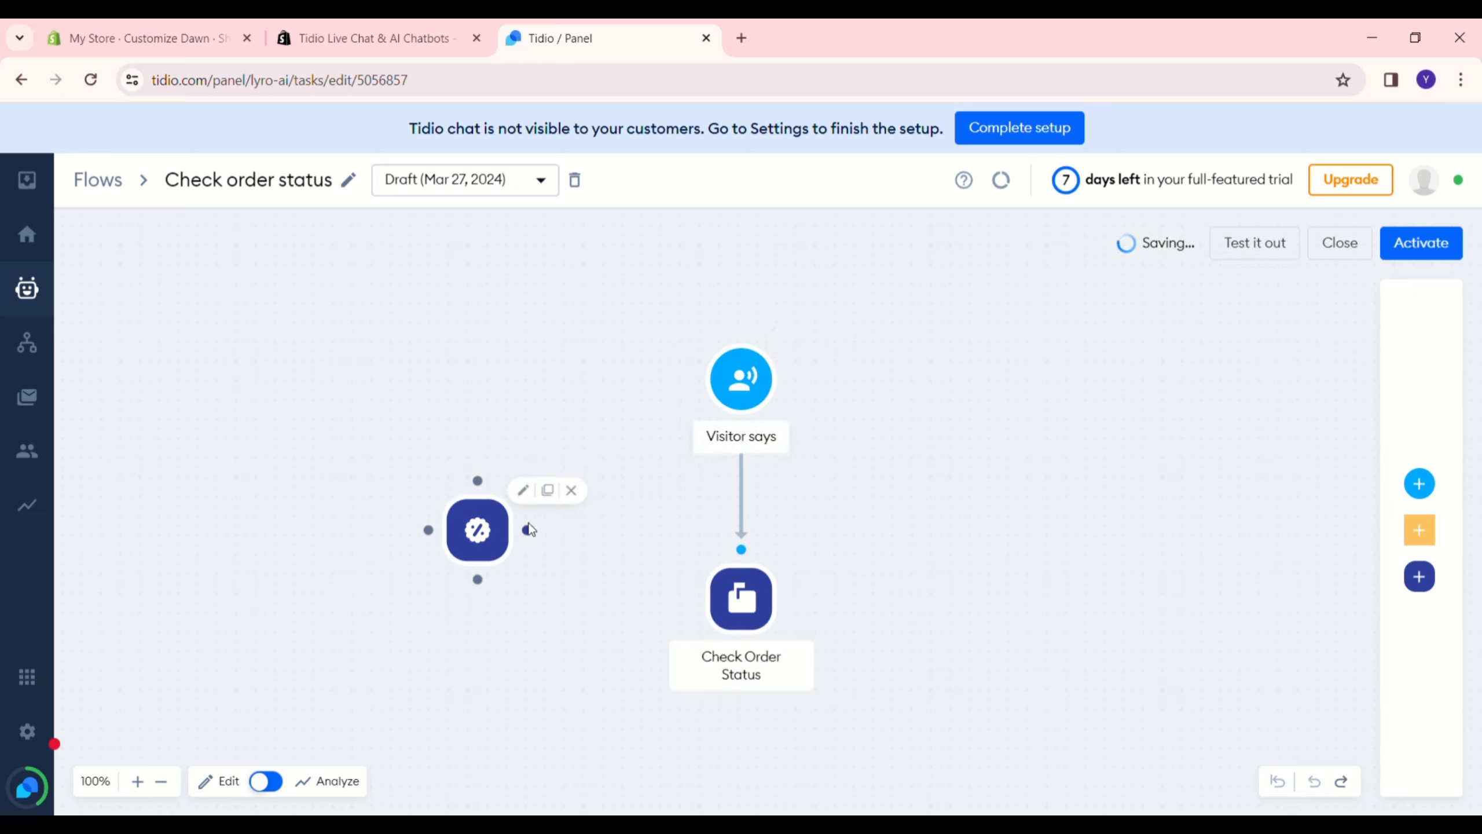
drag(527, 531, 756, 433)
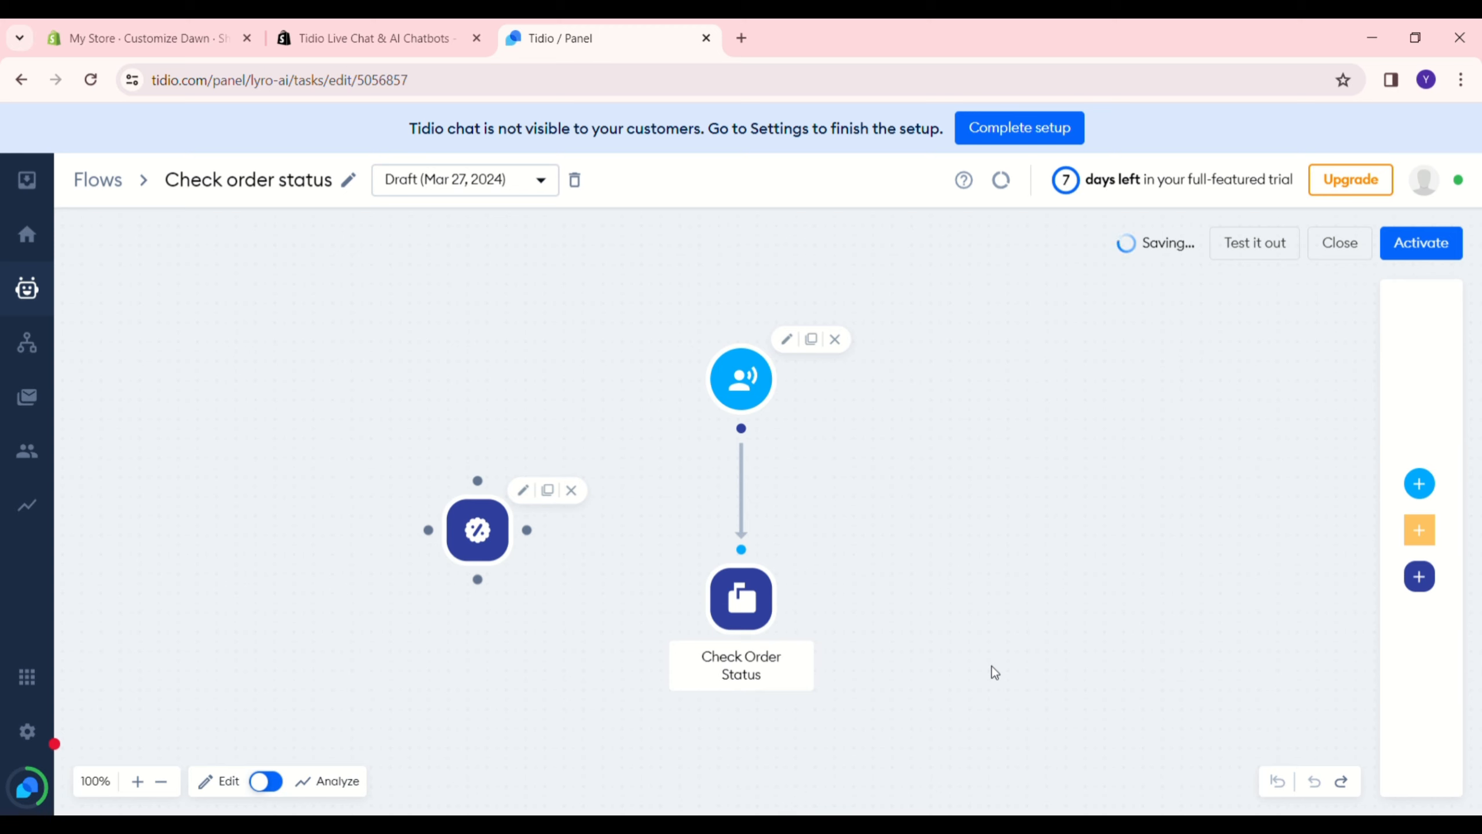
Add a new coupon code named dfg with a 10% discount in the Coupon code action and save it.
click(477, 533)
scroll(1307, 583, down, 1)
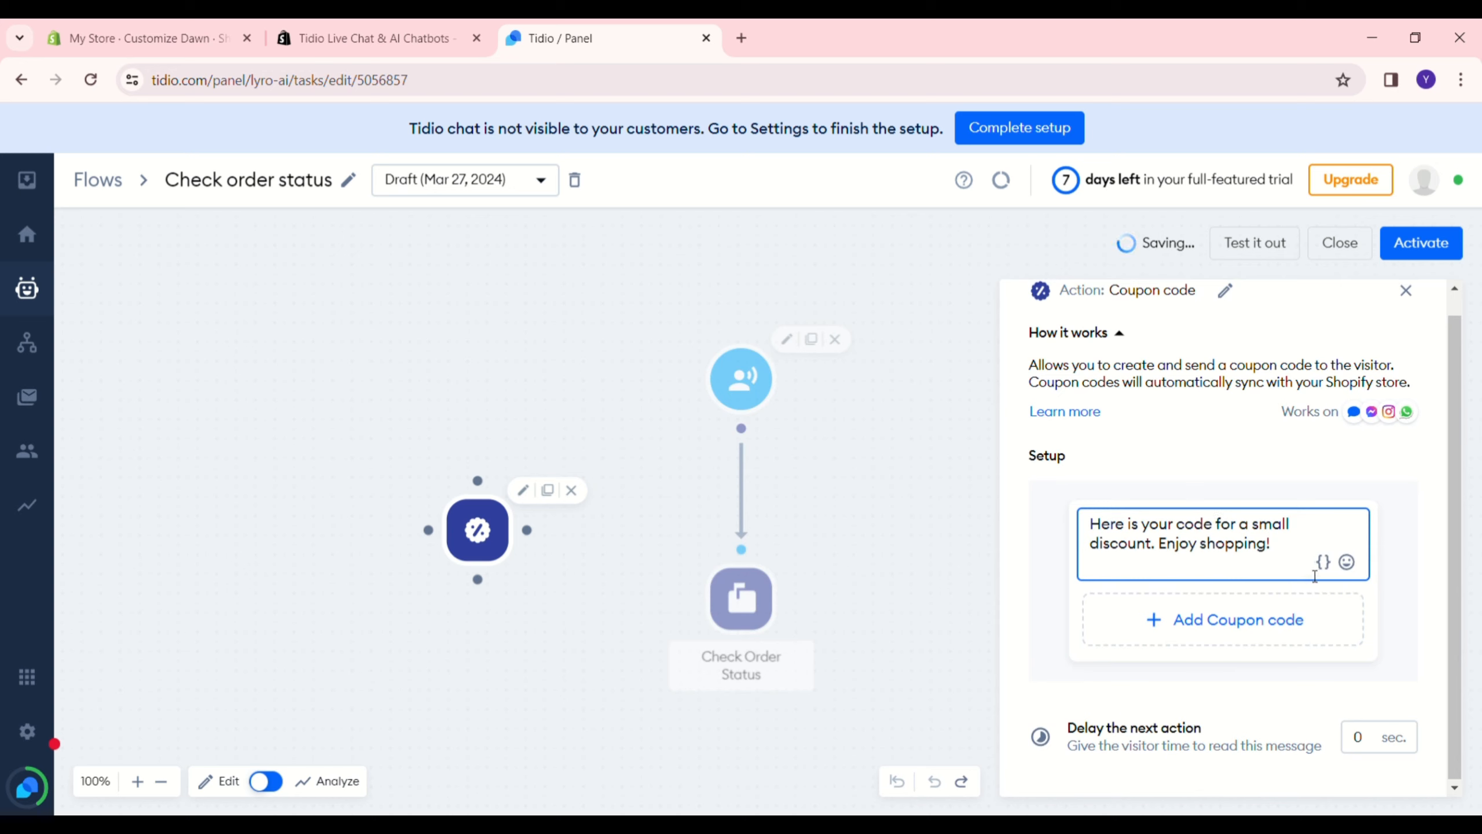
click(1363, 641)
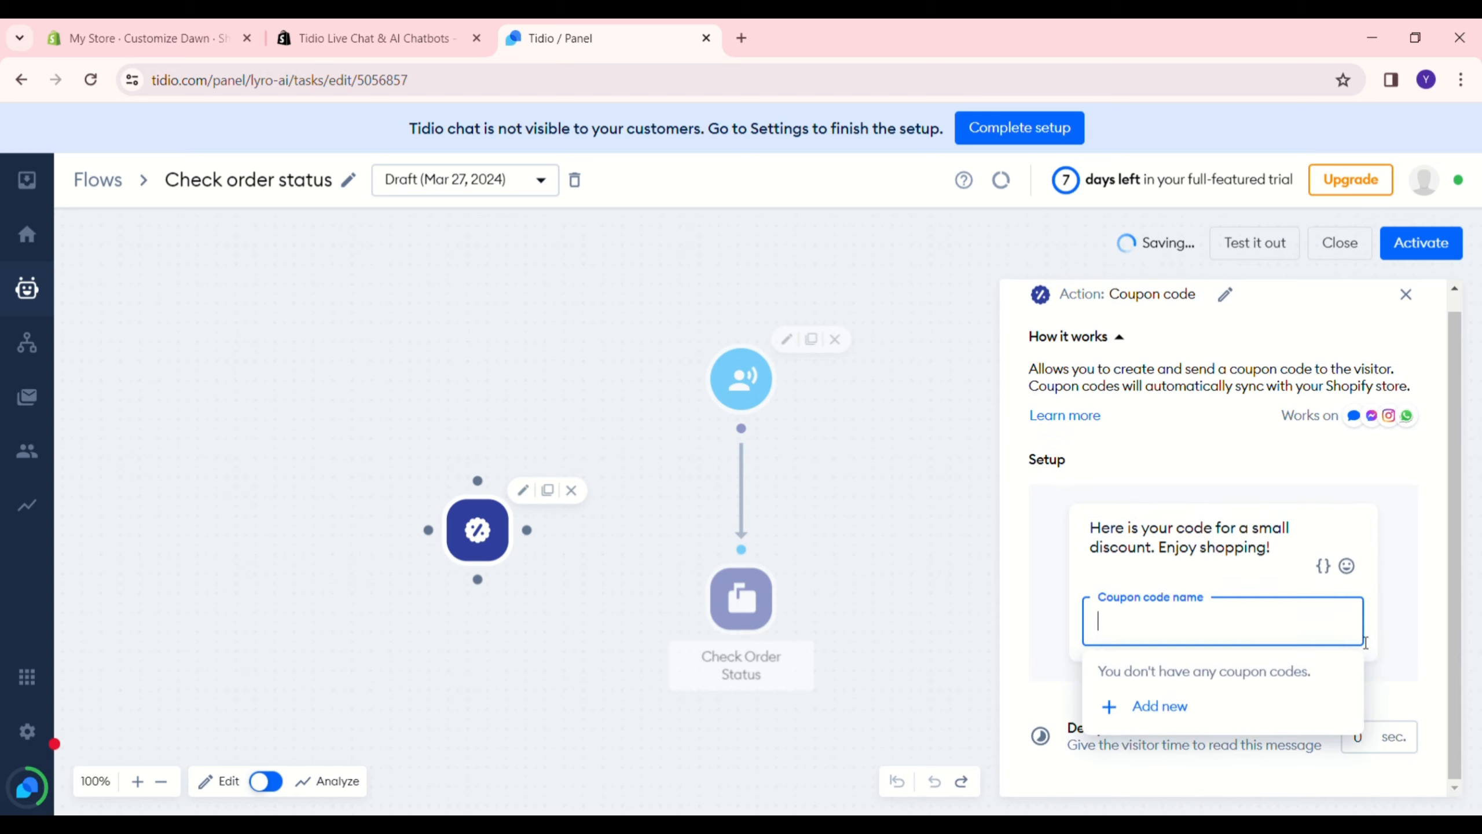
click(1153, 705)
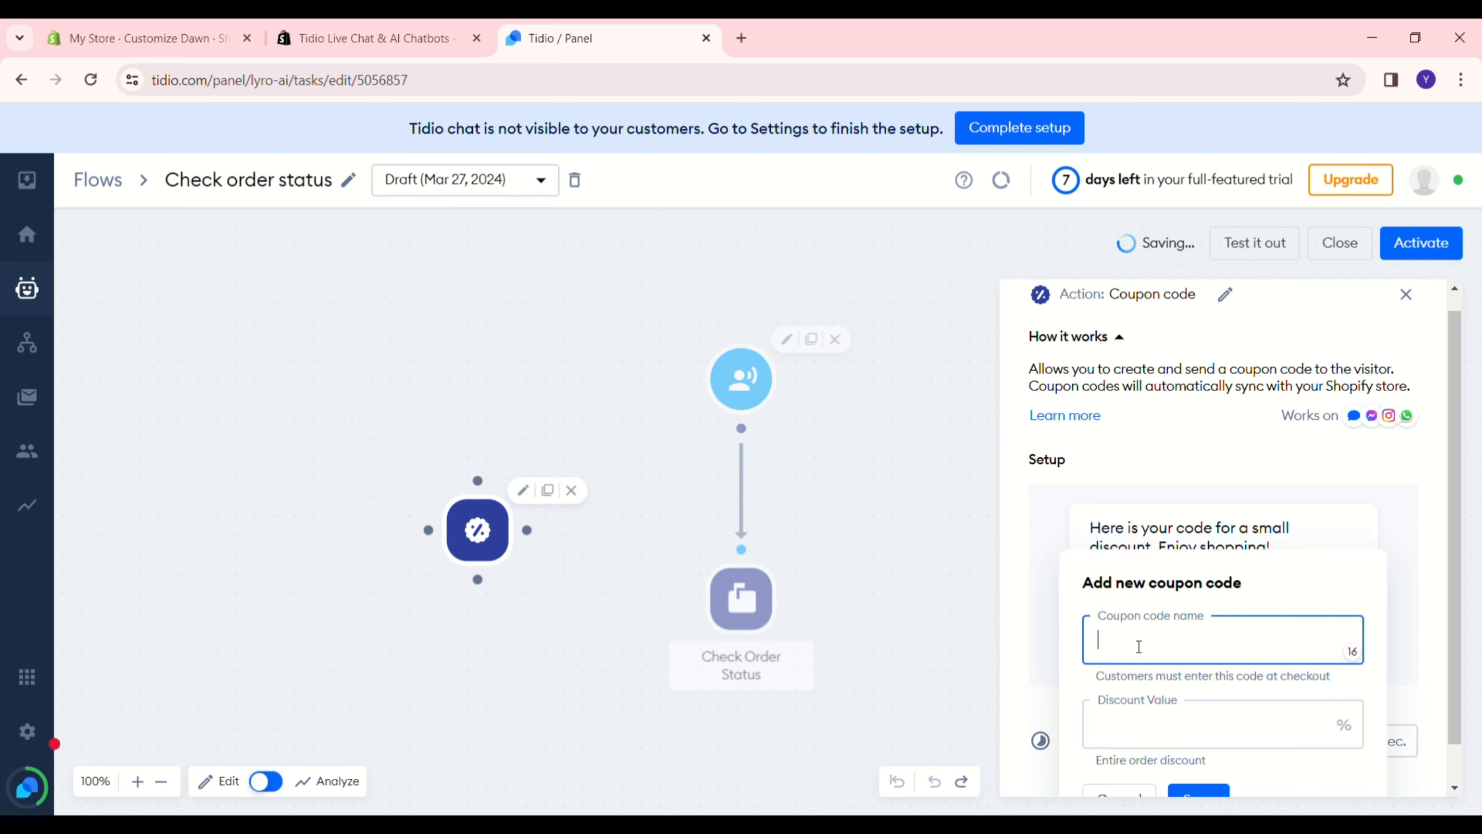
text(dfg)
click(1126, 723)
text(10)
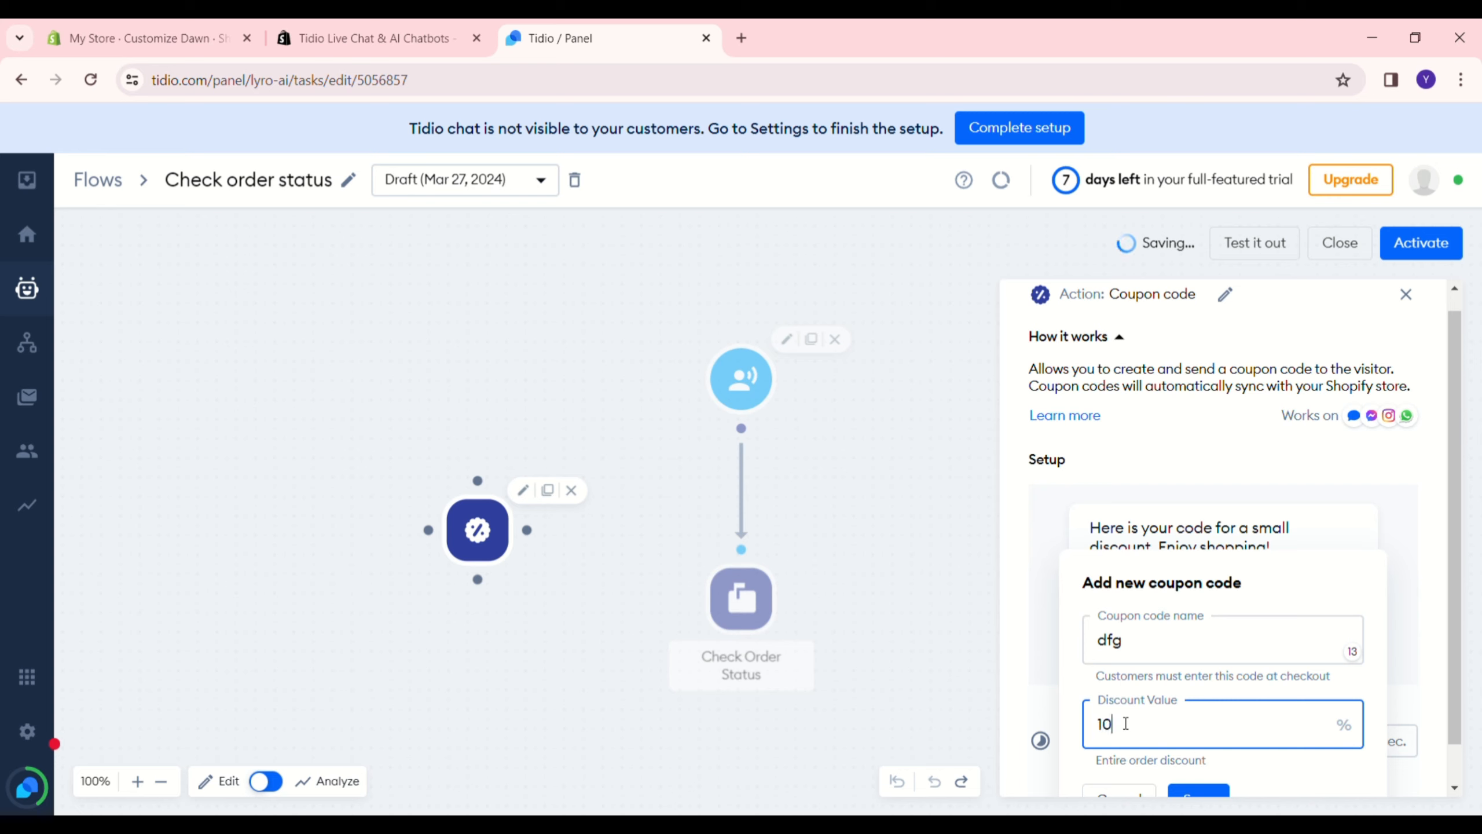
key(BackSpace)
key(BackSpace)
text(-20)
key(BackSpace)
key(BackSpace)
key(BackSpace)
text(10)
click(1322, 519)
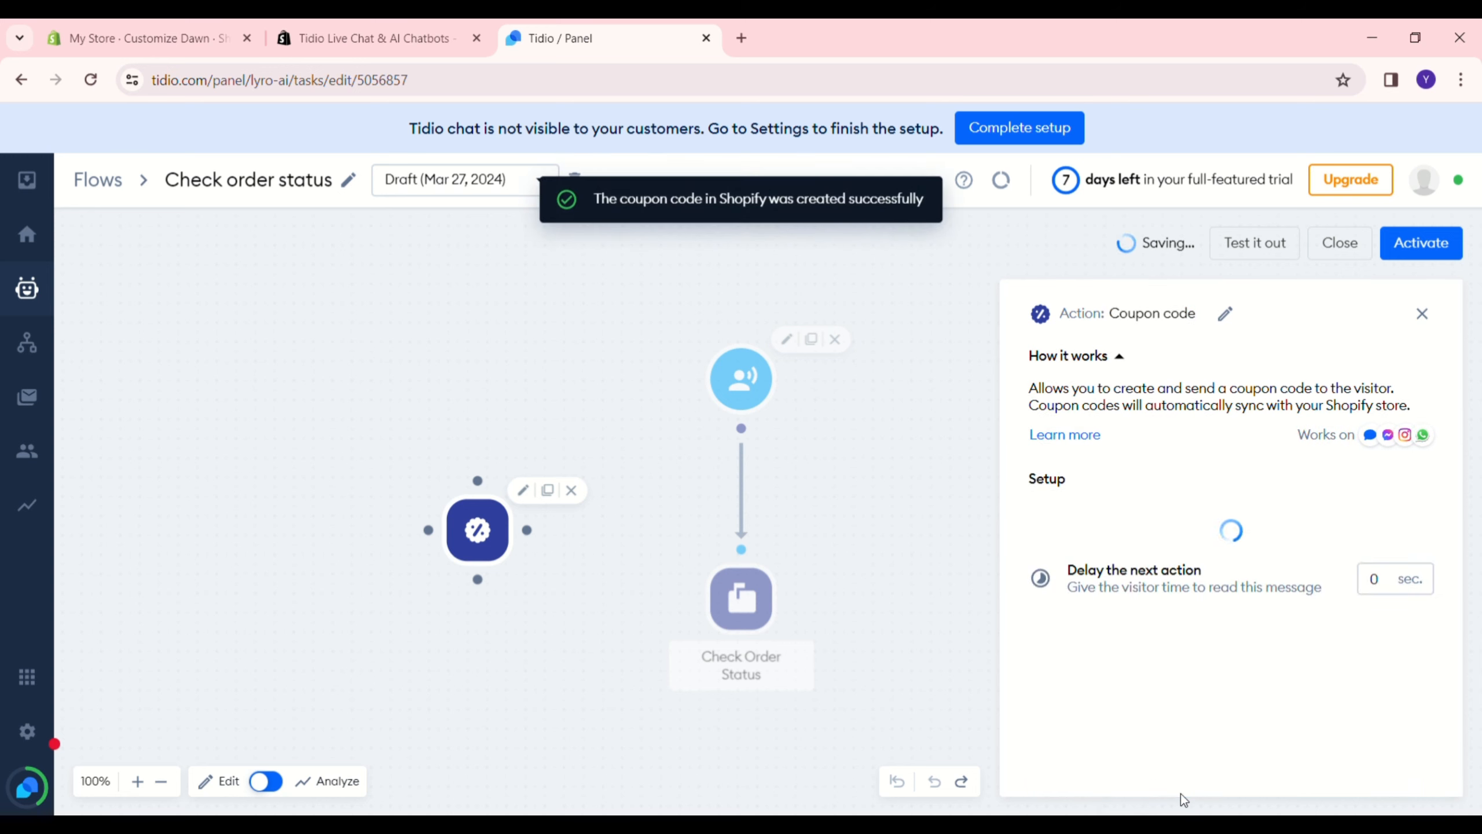
Switch to Shopify and open the dfg discount to review its value, eligibility, combinations and active dates.
drag(536, 647, 749, 555)
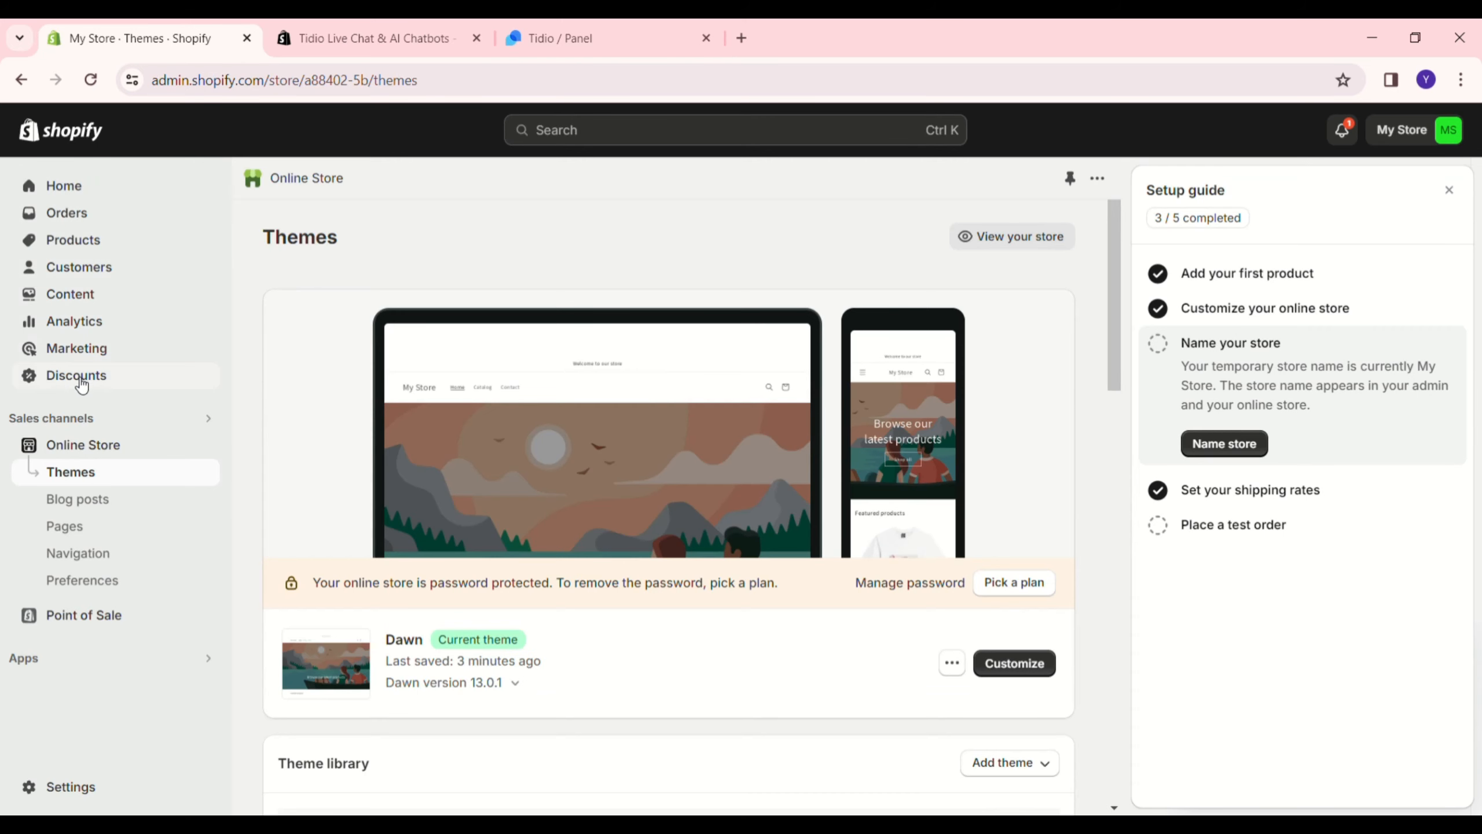
click(72, 389)
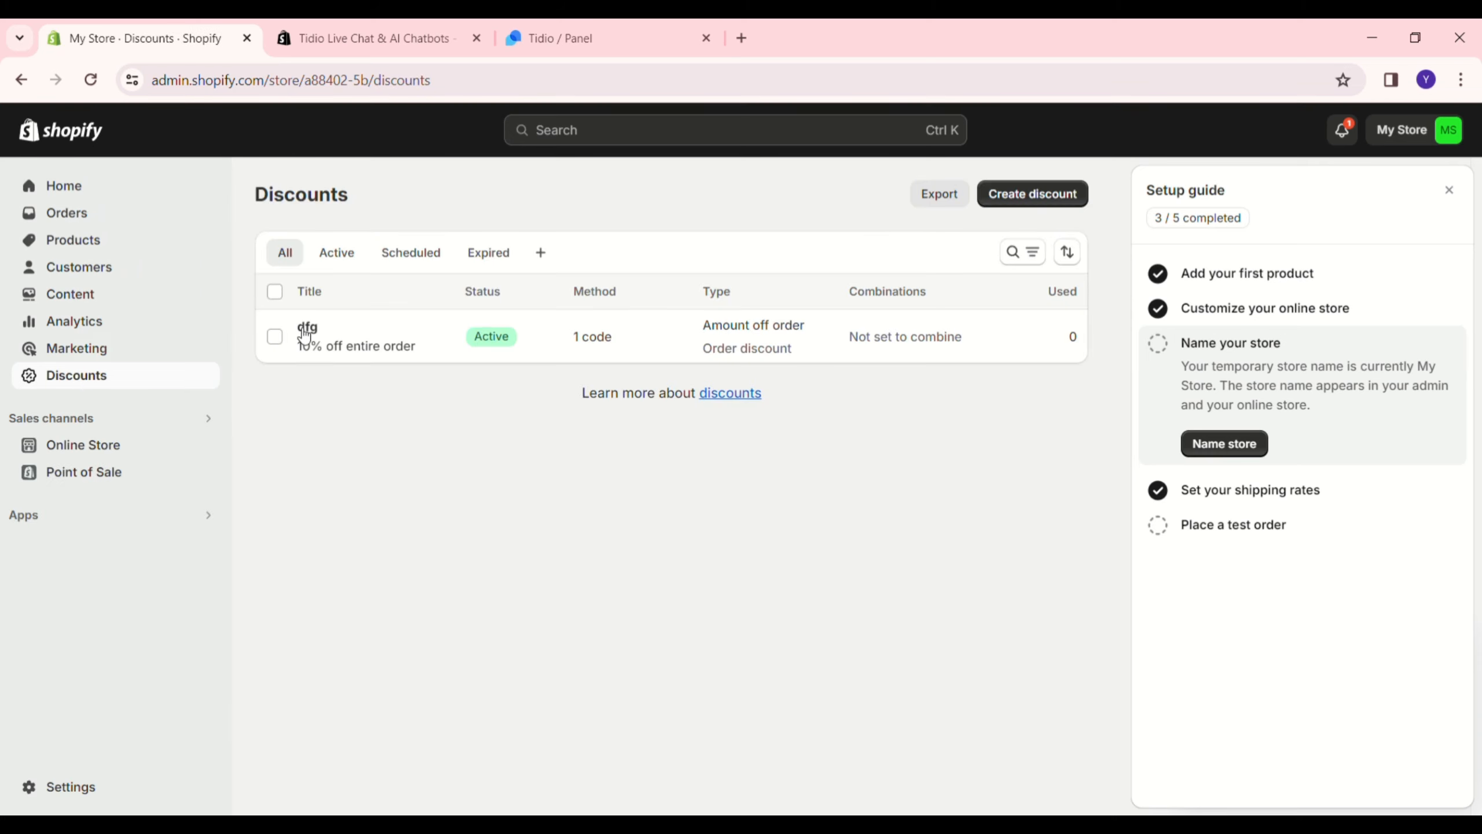
click(365, 354)
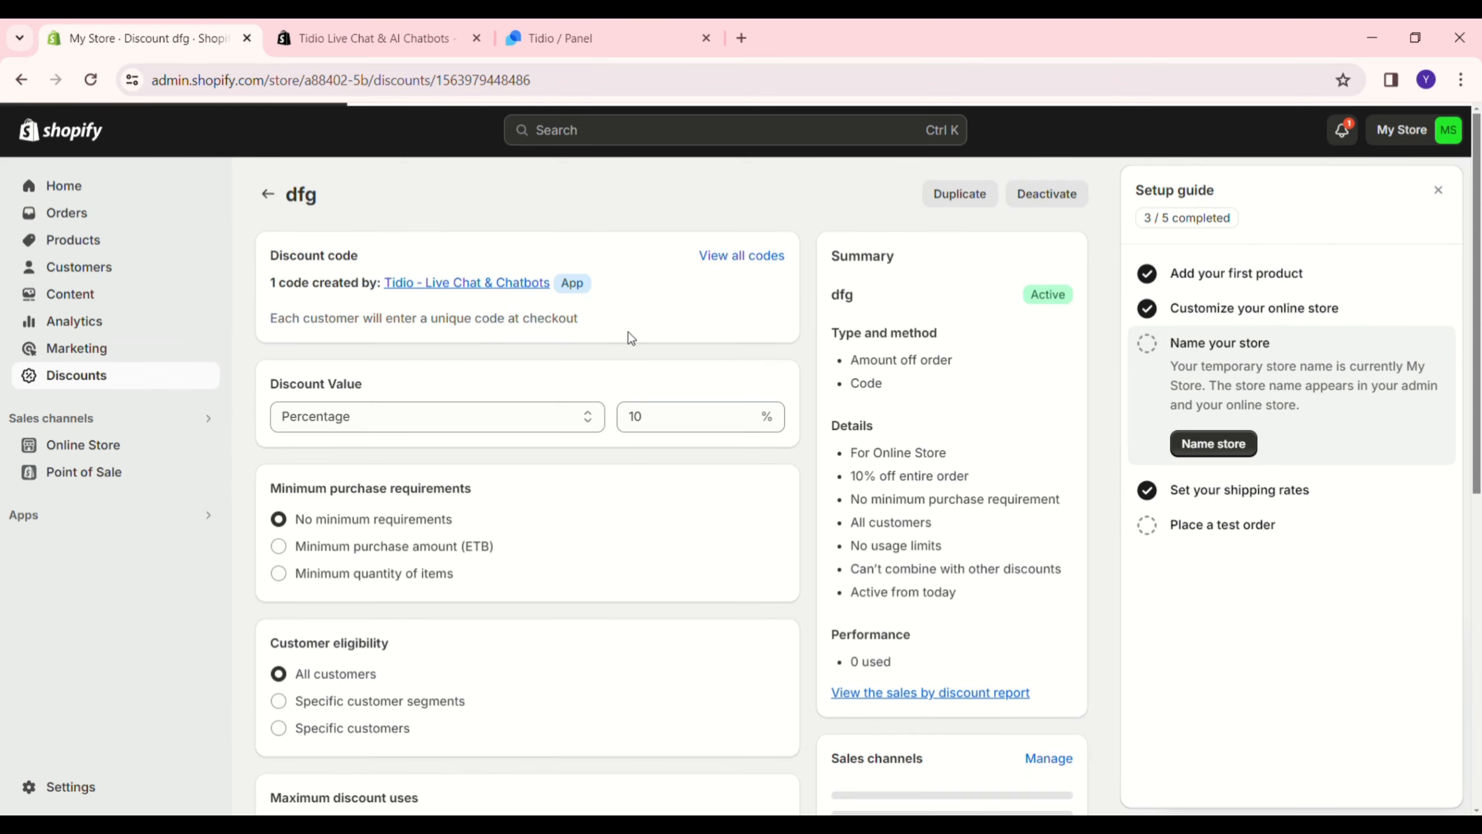
scroll(680, 637, down, 10)
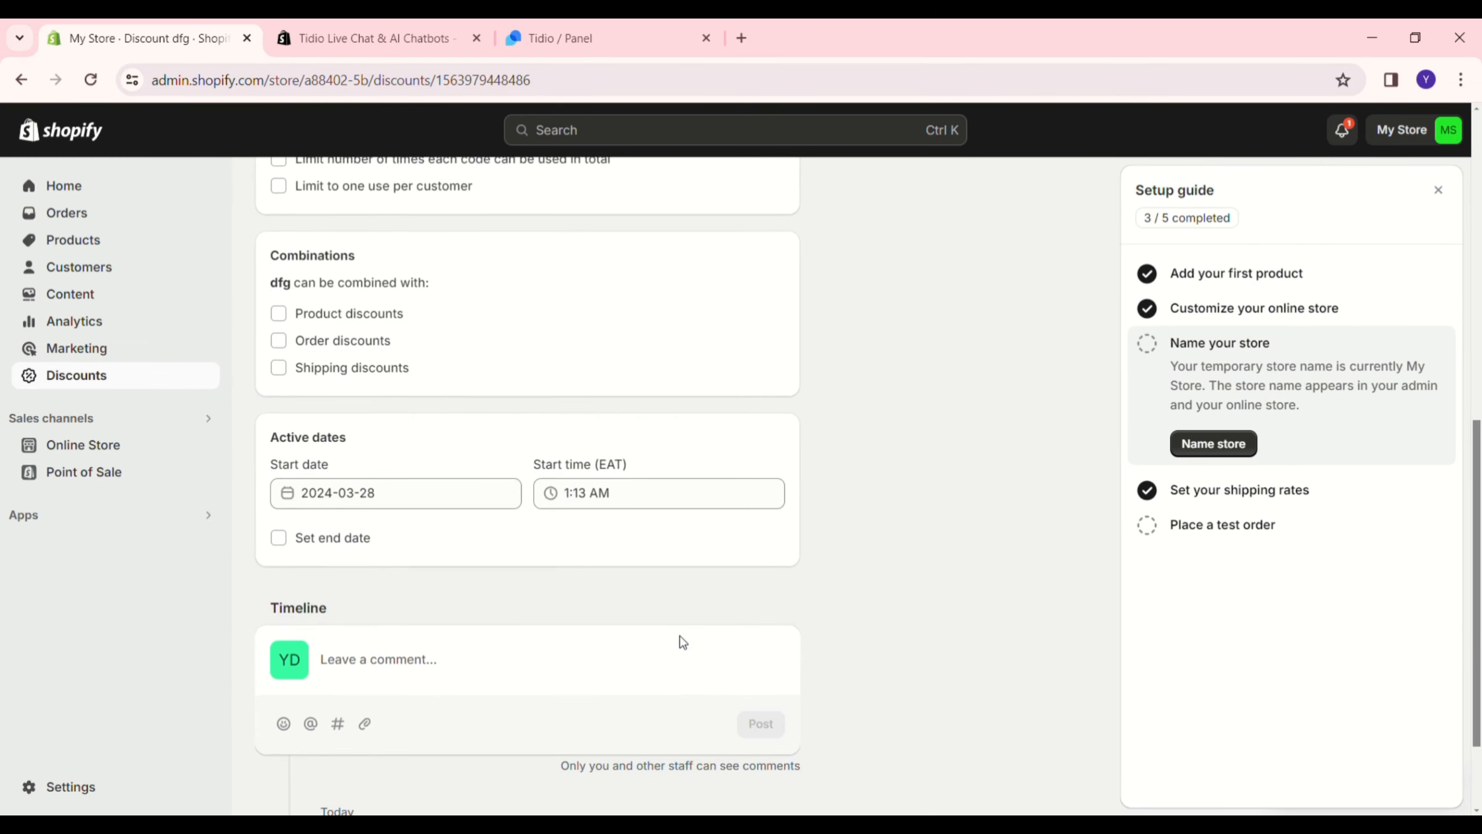
scroll(680, 637, up, 10)
scroll(681, 637, down, 3)
scroll(680, 637, up, 4)
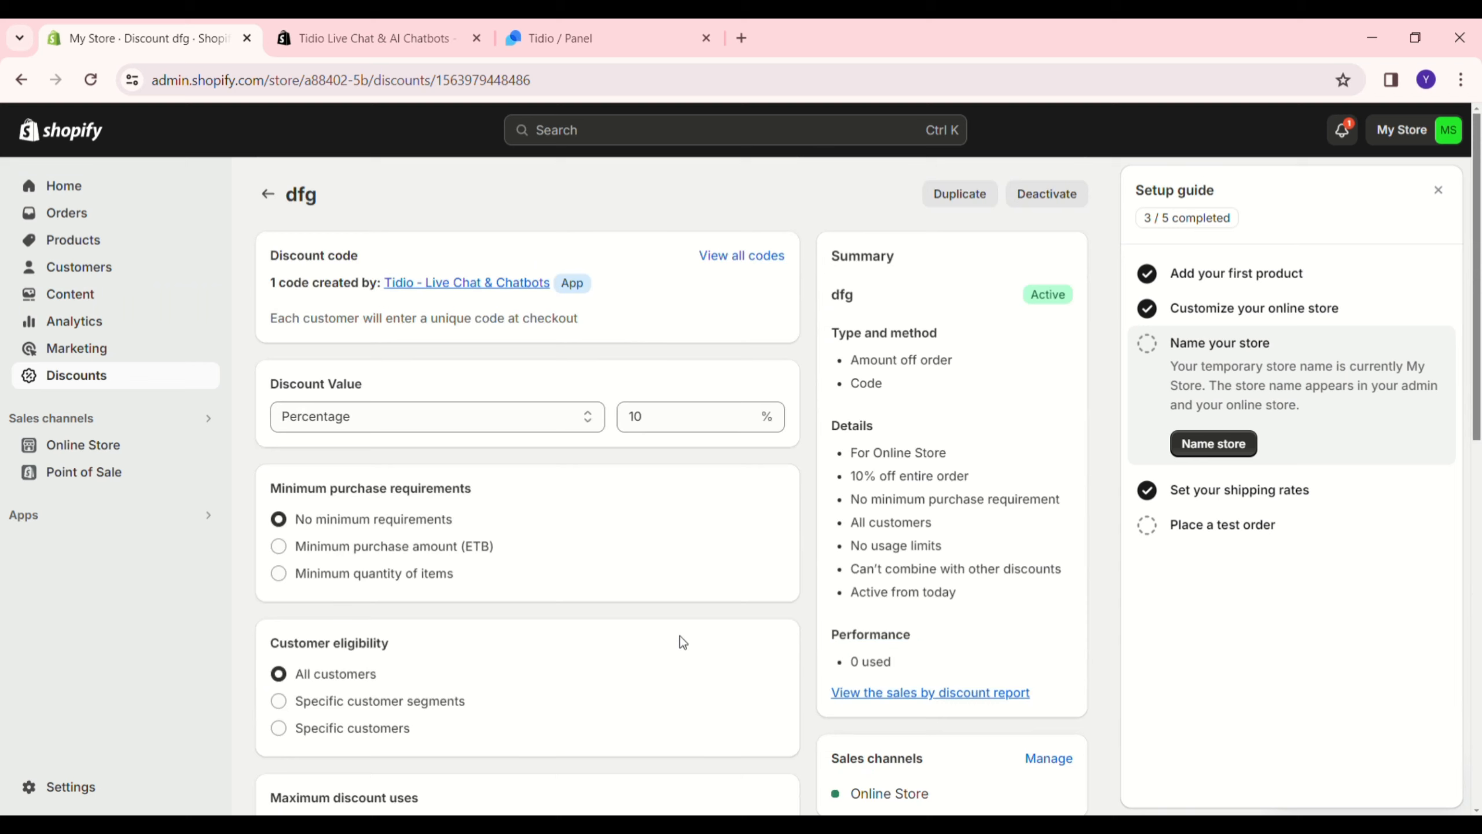